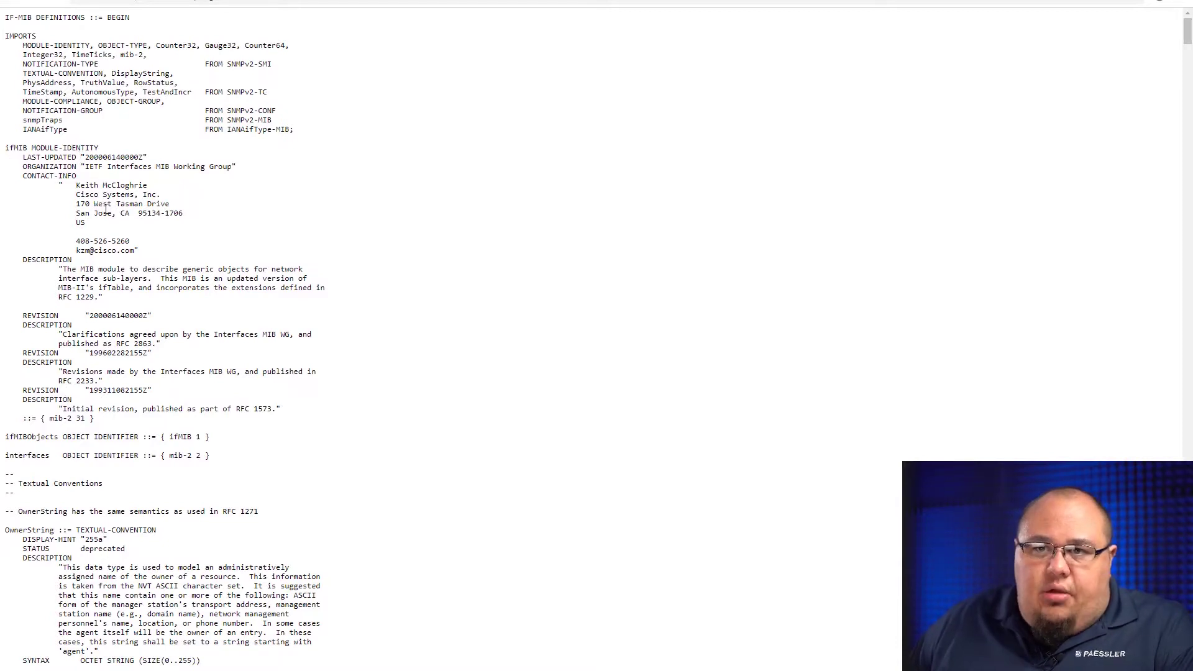
Step: Examine the IF-MIB definitions text, covering the module identity, textual conventions and interfaces table object entries
scroll(85, 220, "down", 1)
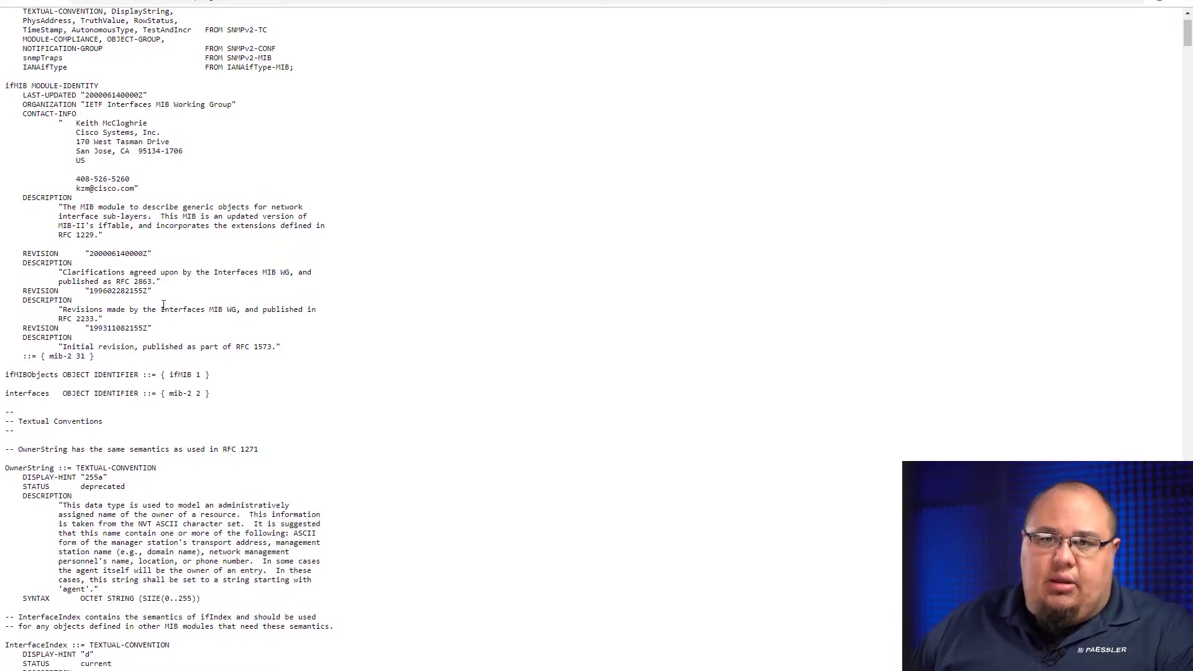
scroll(245, 415, "down", 3)
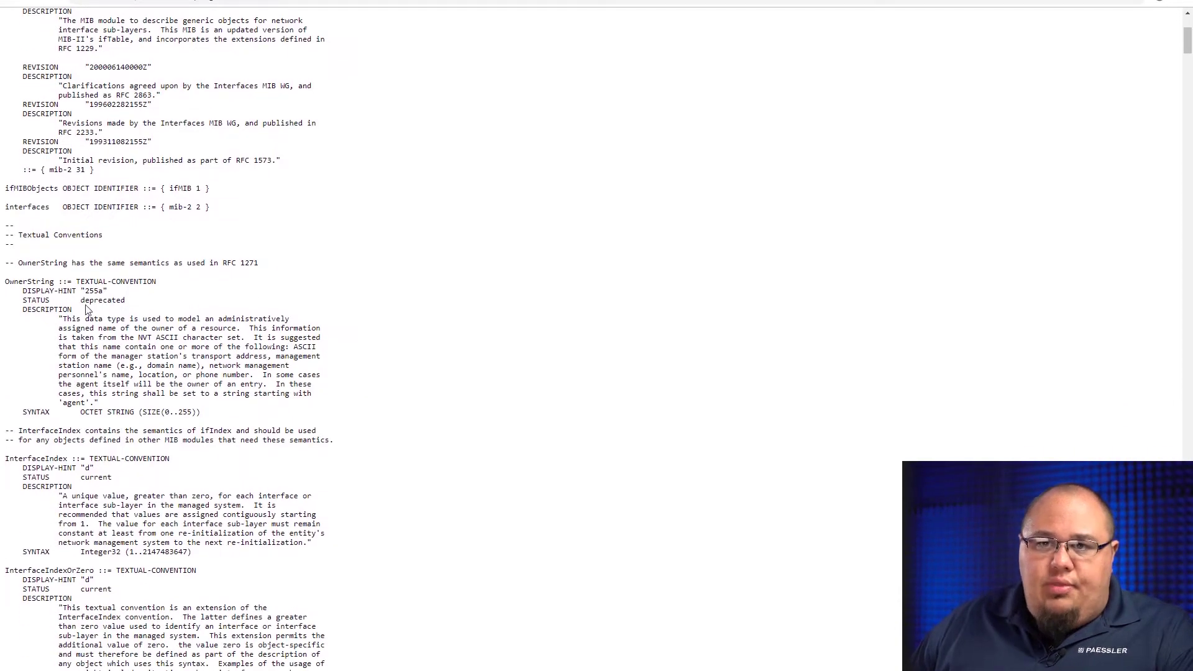
scroll(117, 301, "down", 1)
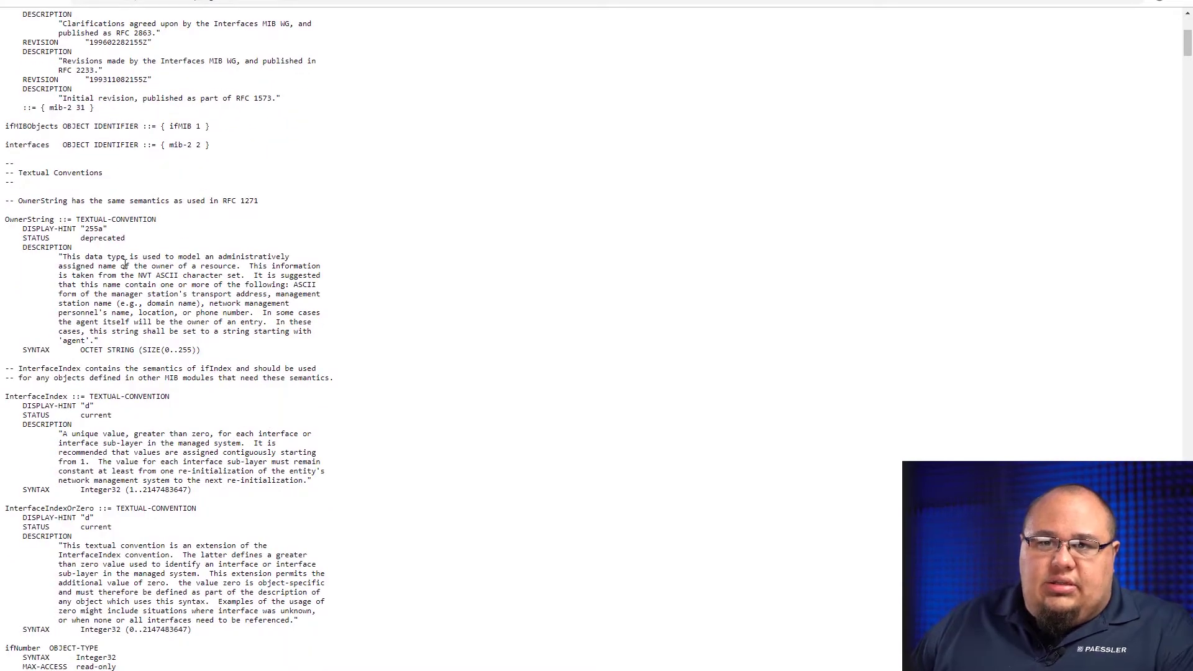
scroll(187, 332, "down", 1)
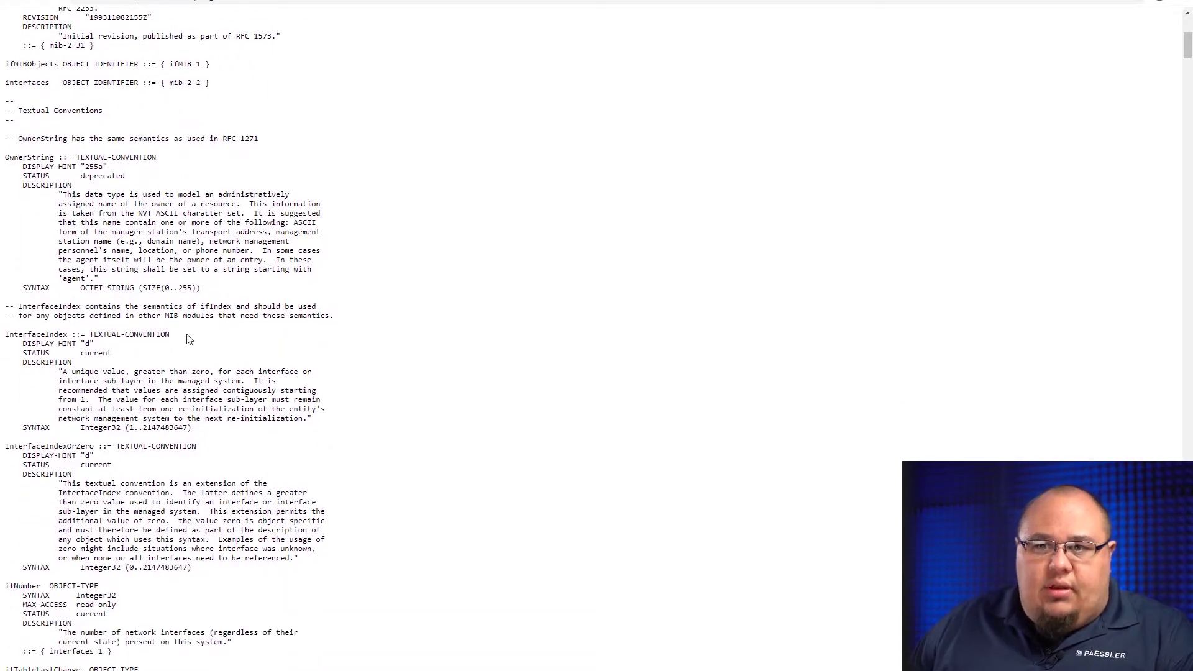
scroll(244, 466, "down", 6)
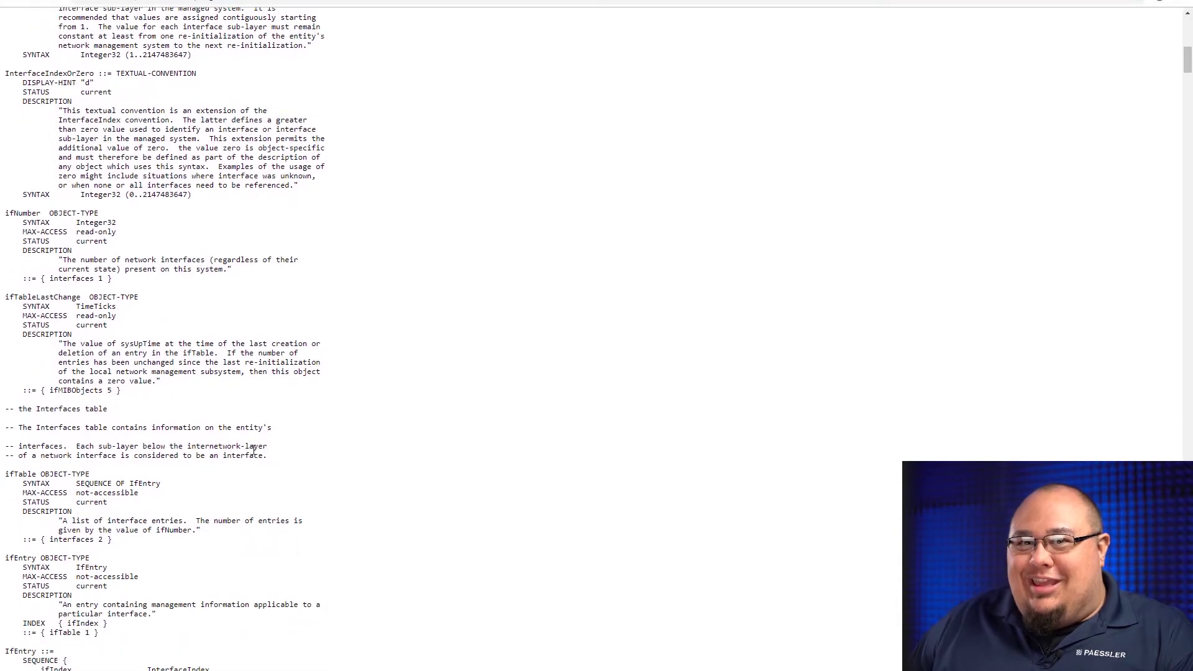
scroll(322, 442, "down", 5)
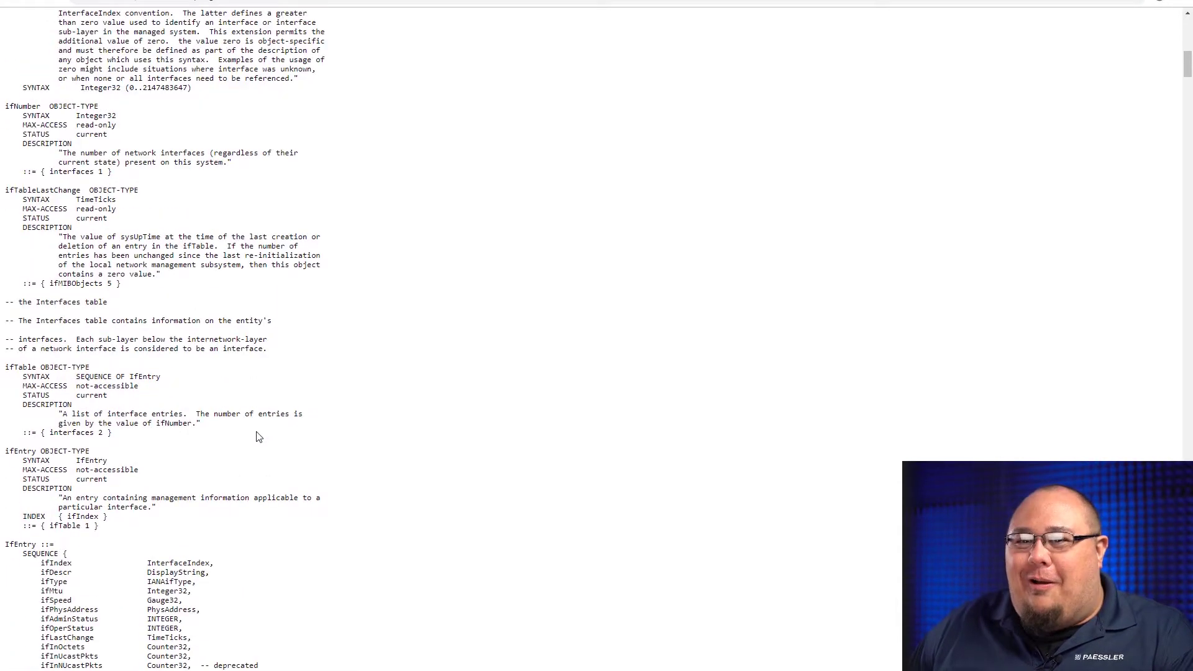
scroll(199, 460, "down", 6)
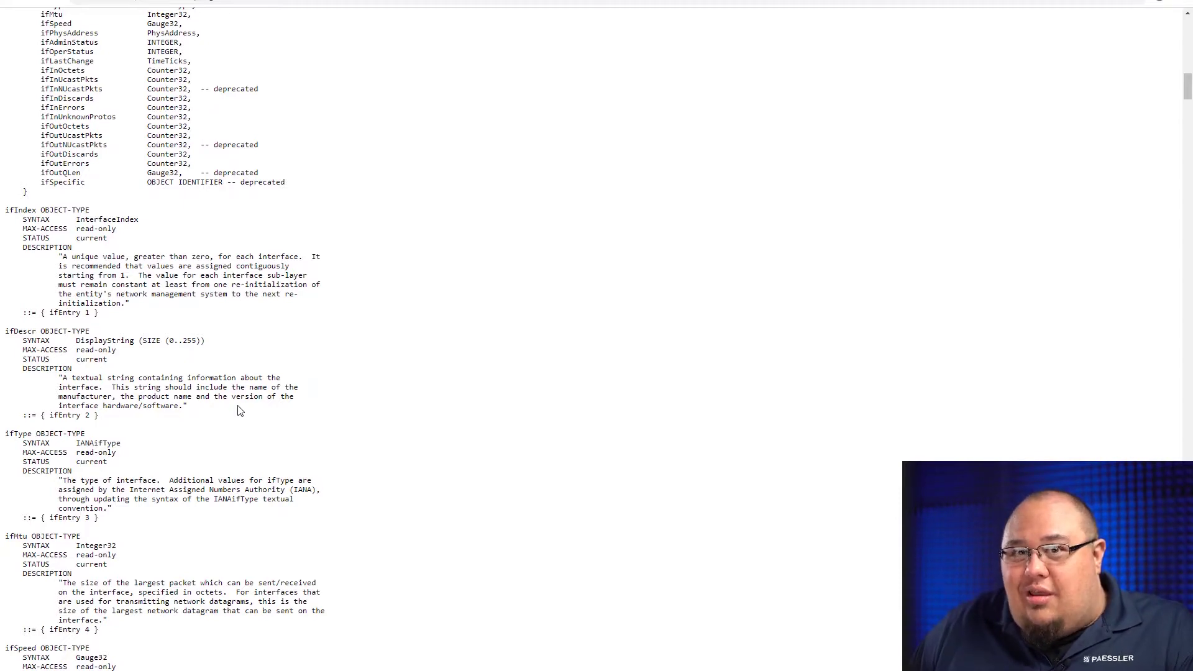
scroll(371, 404, "up", 15)
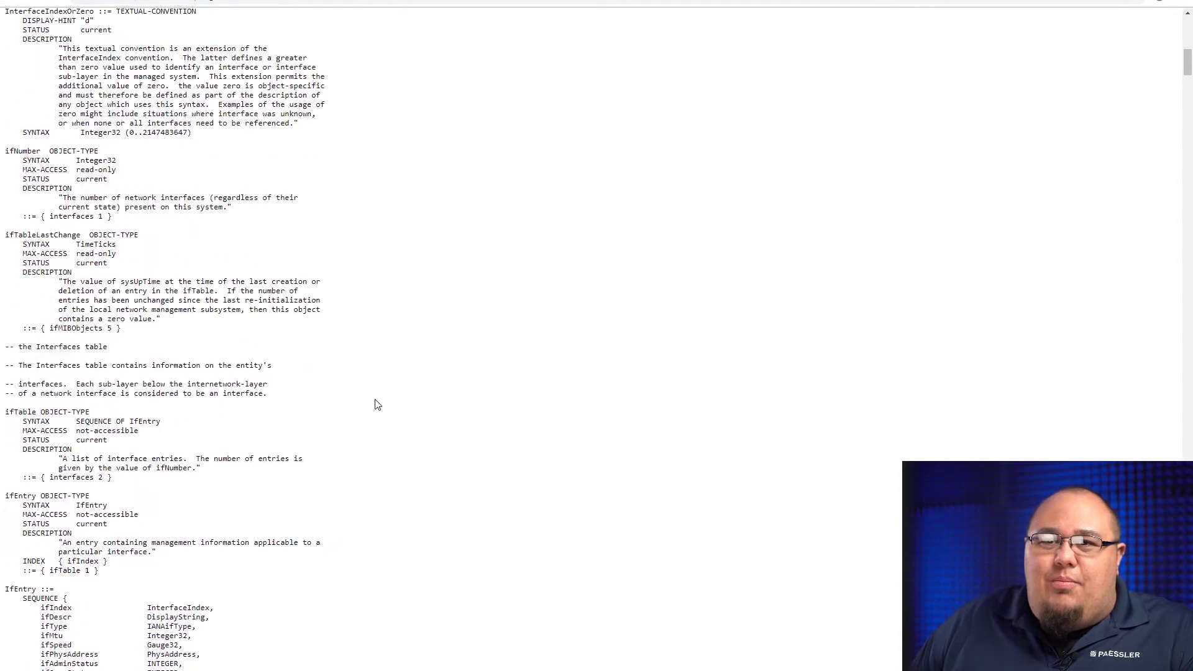
scroll(370, 405, "up", 7)
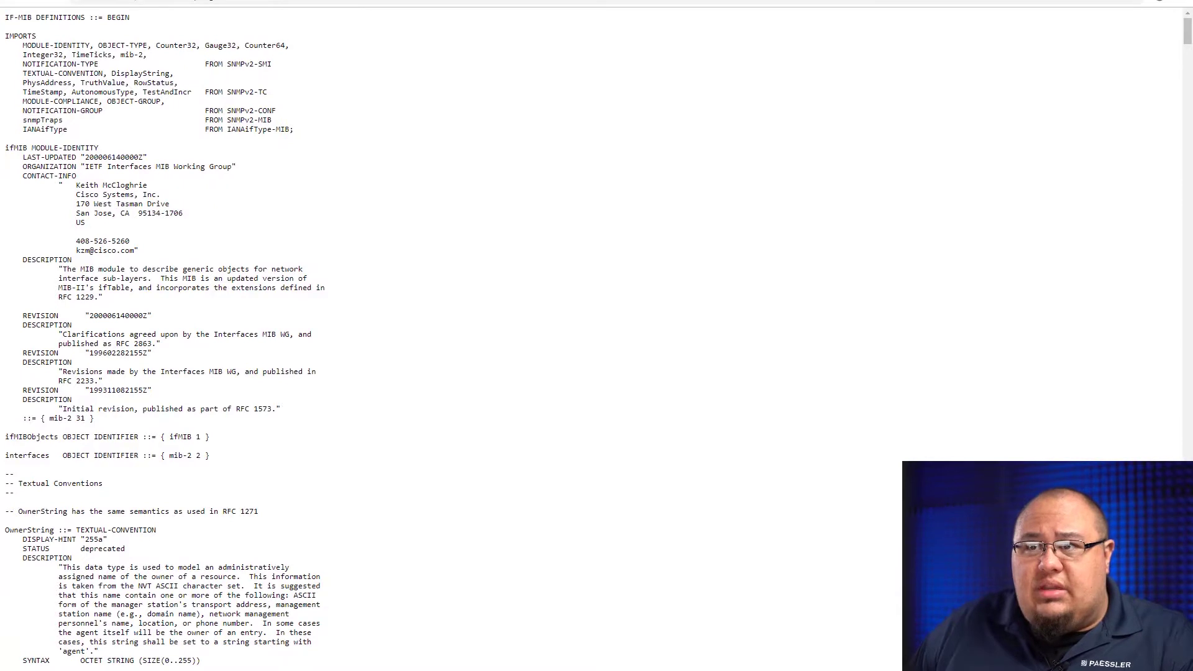
Step: Switch to PRTG, search the sensor types for "snmp" and start adding an SNMP Traffic sensor to the Firewall device
left_click(370, 0)
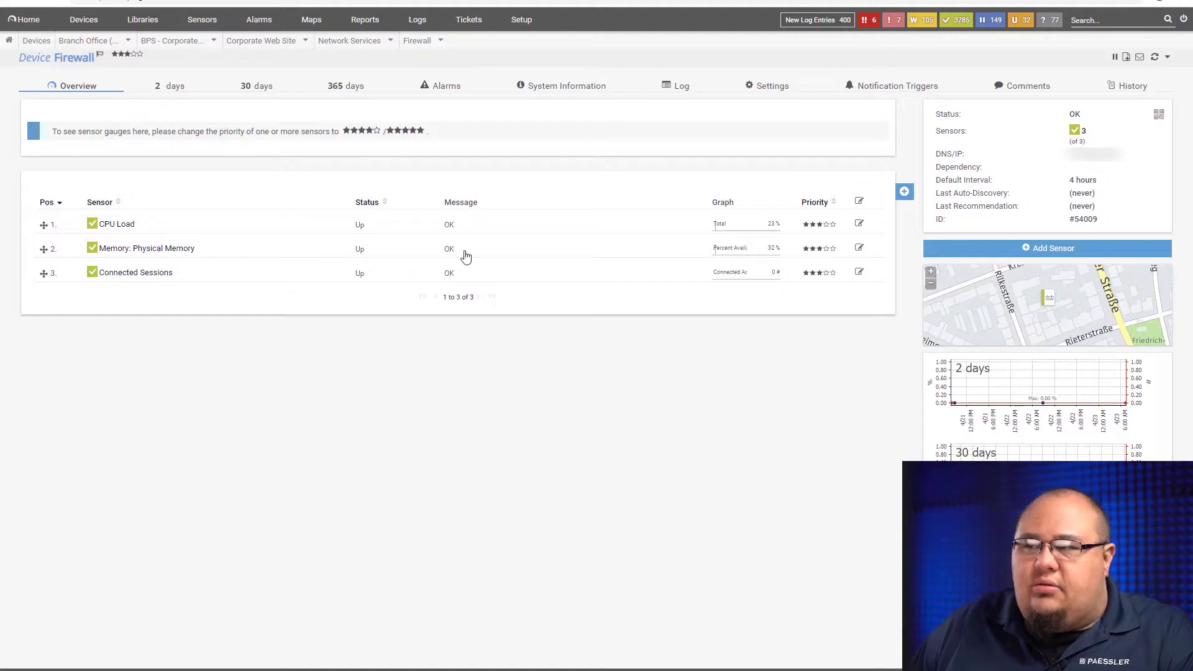
left_click(873, 193)
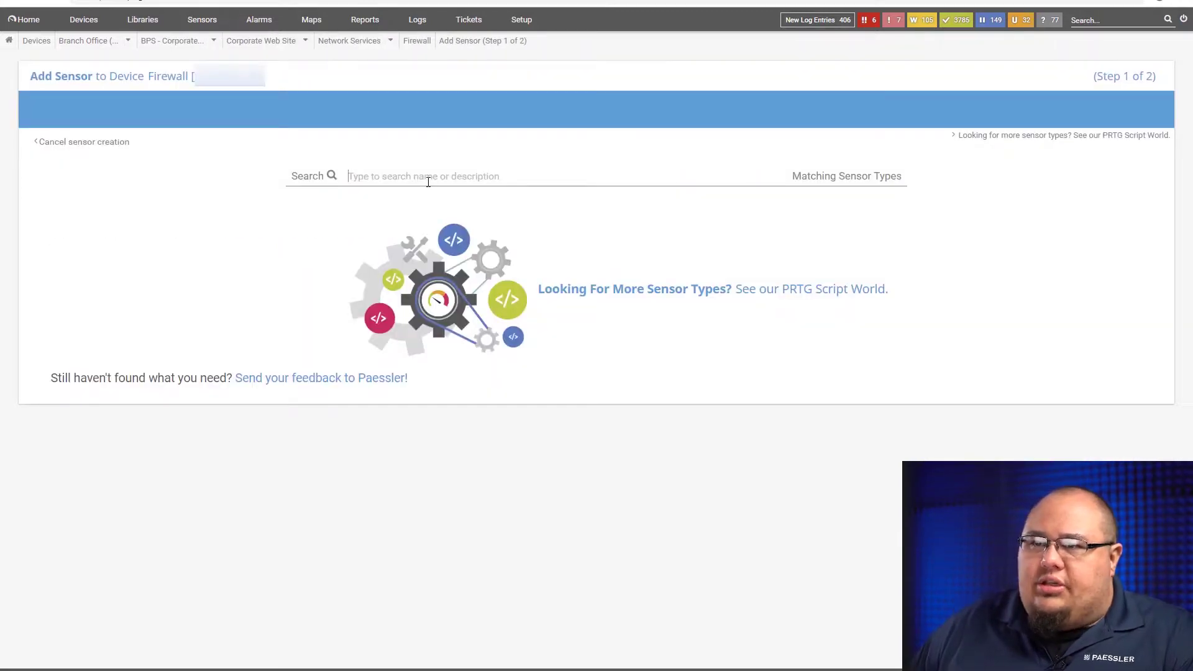
type("n")
type("nmp")
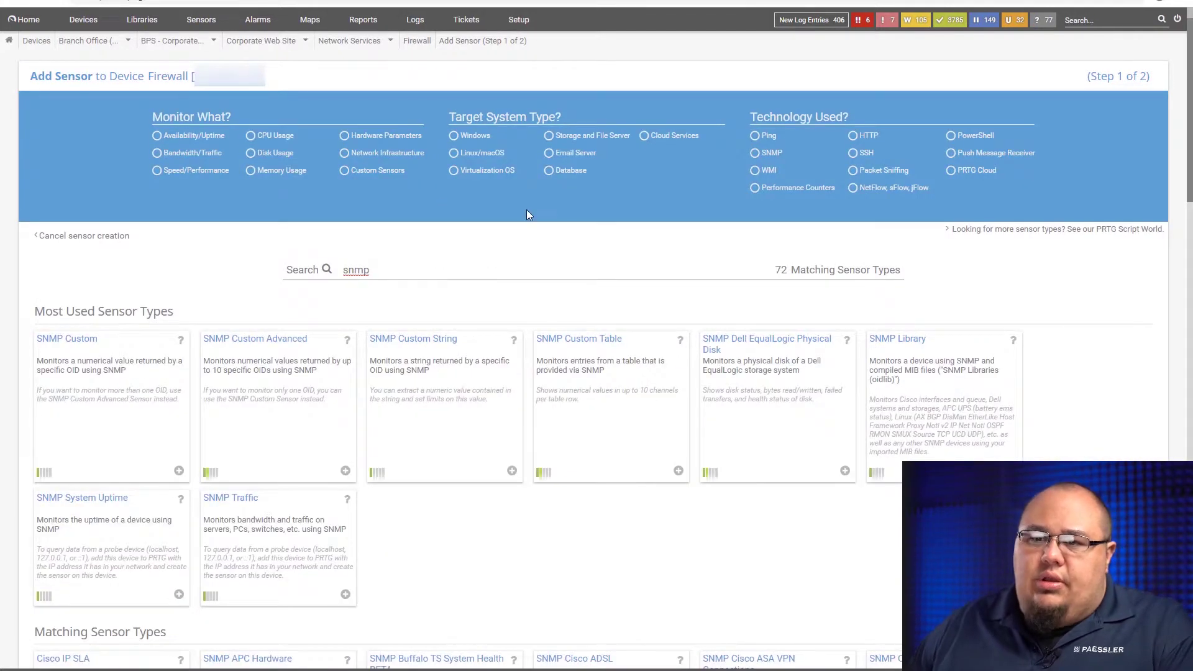
left_click(281, 543)
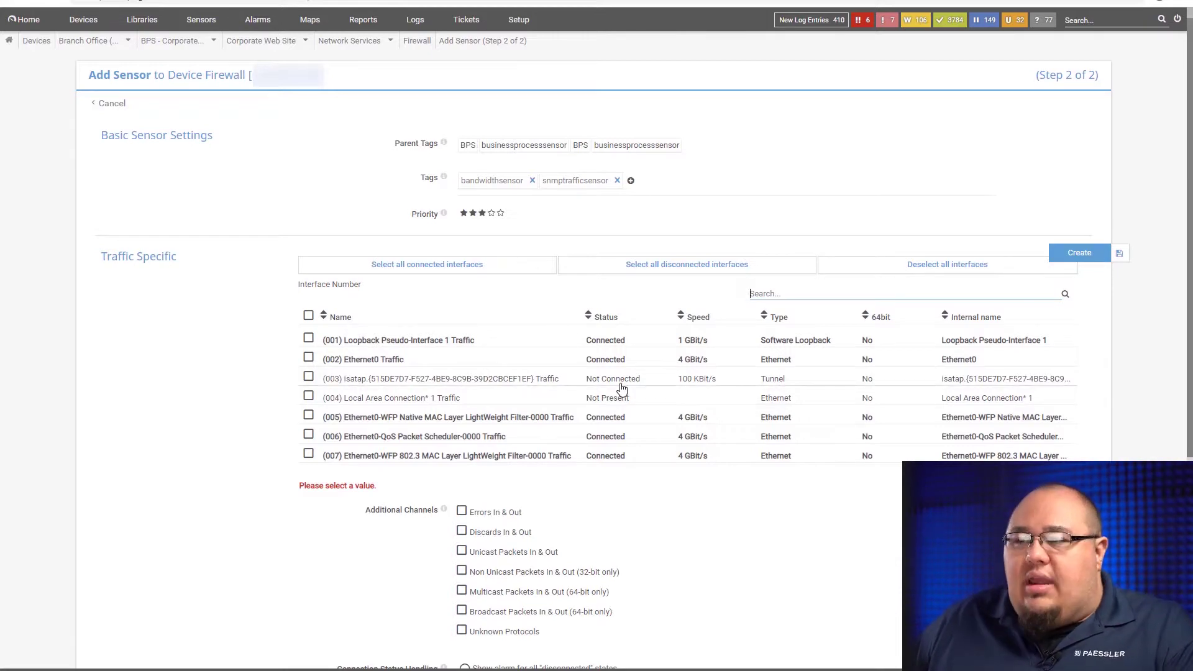
Step: Filter the interface list by "ethernet" and by "local", and clear the filter
scroll(460, 385, "down", 3)
scroll(597, 370, "up", 2)
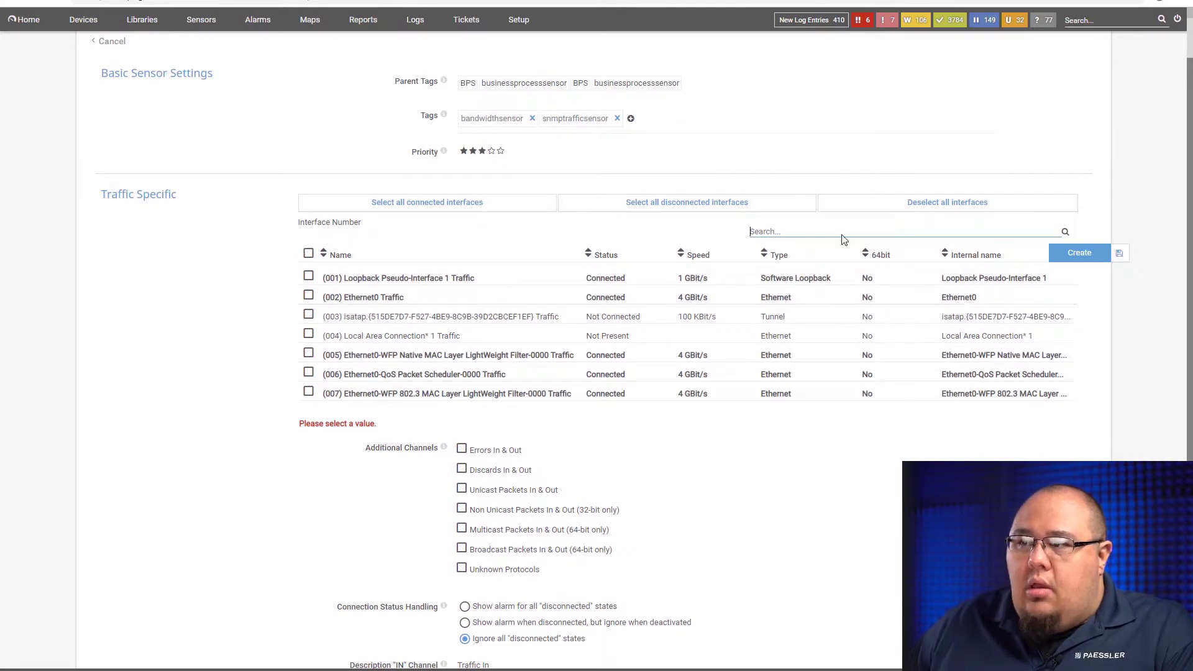
left_click(813, 230)
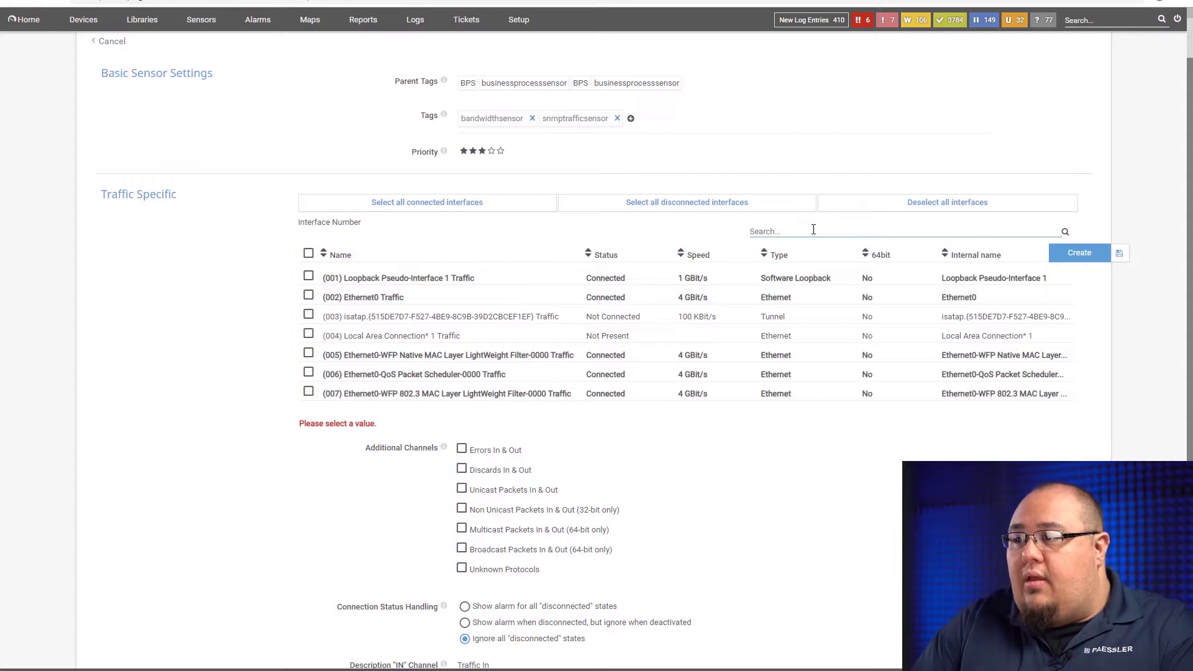
type("et")
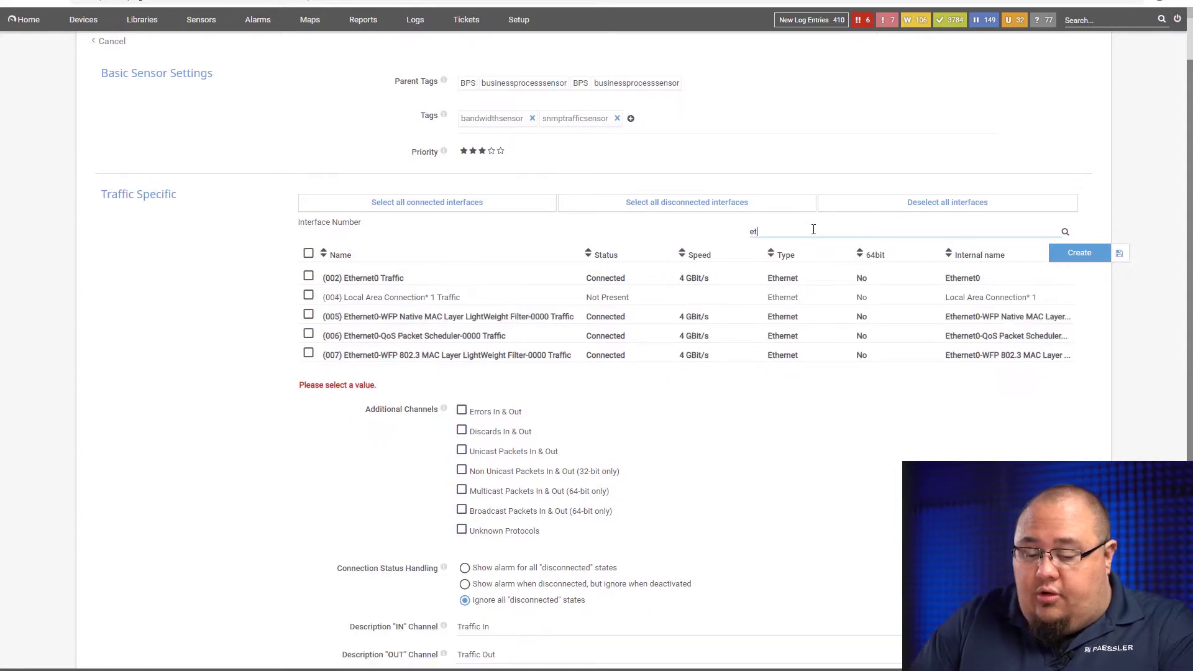
type("herne")
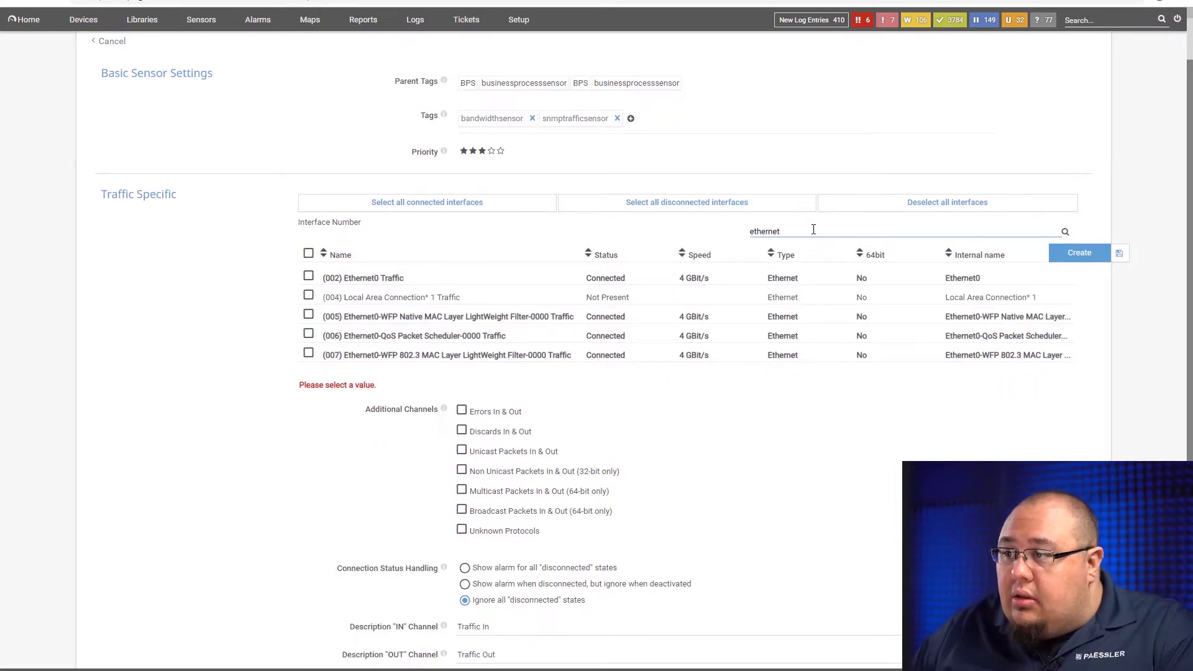
type("t")
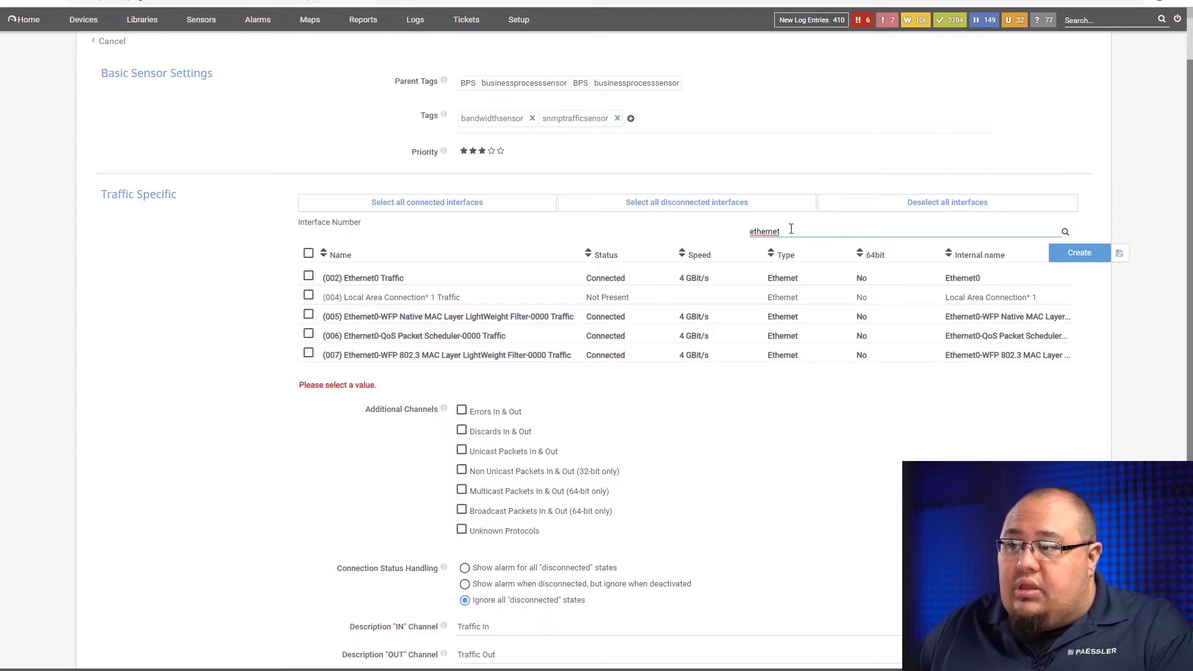
left_click_drag(791, 228, 713, 221)
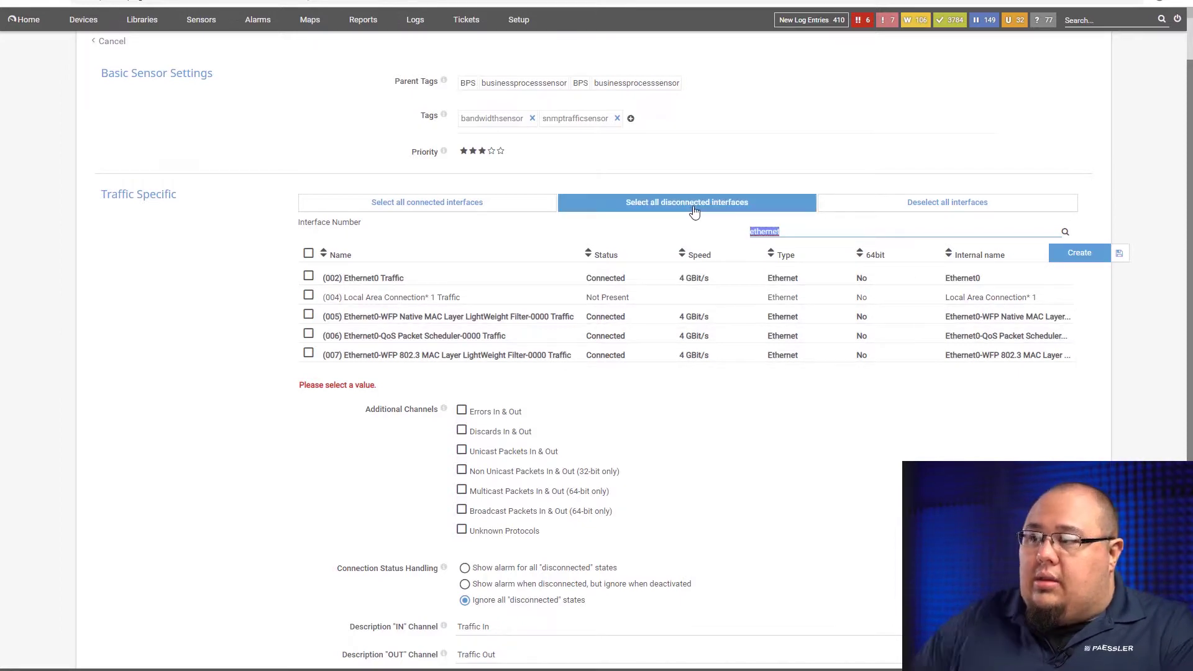
type("local")
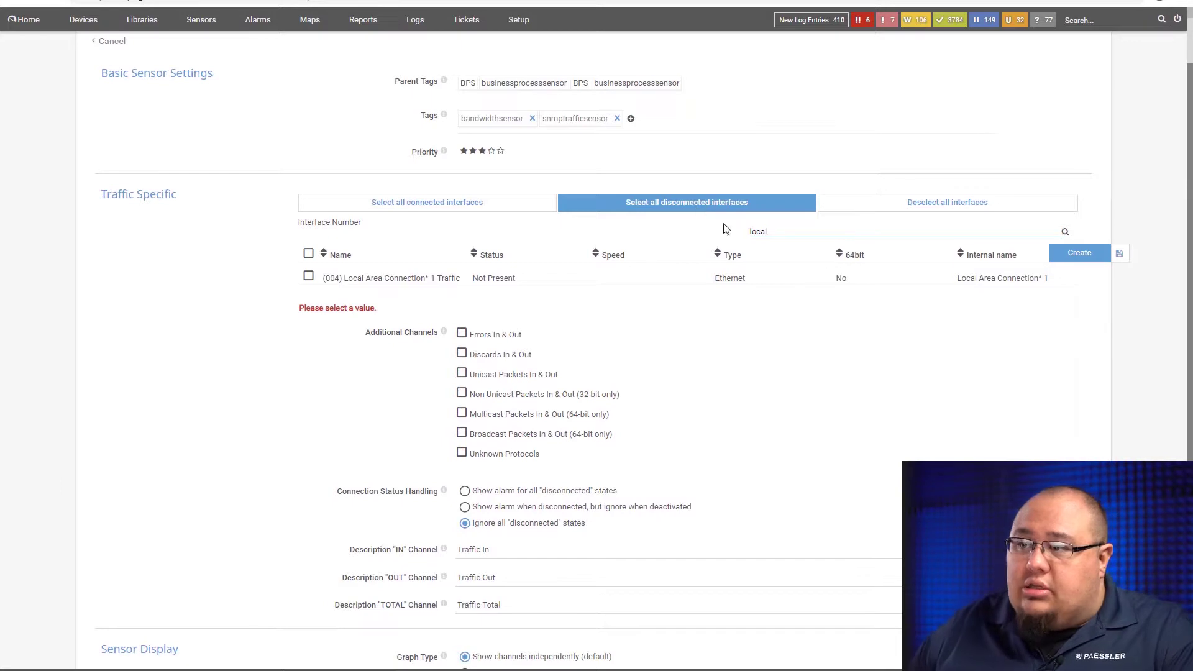
left_click_drag(780, 230, 696, 222)
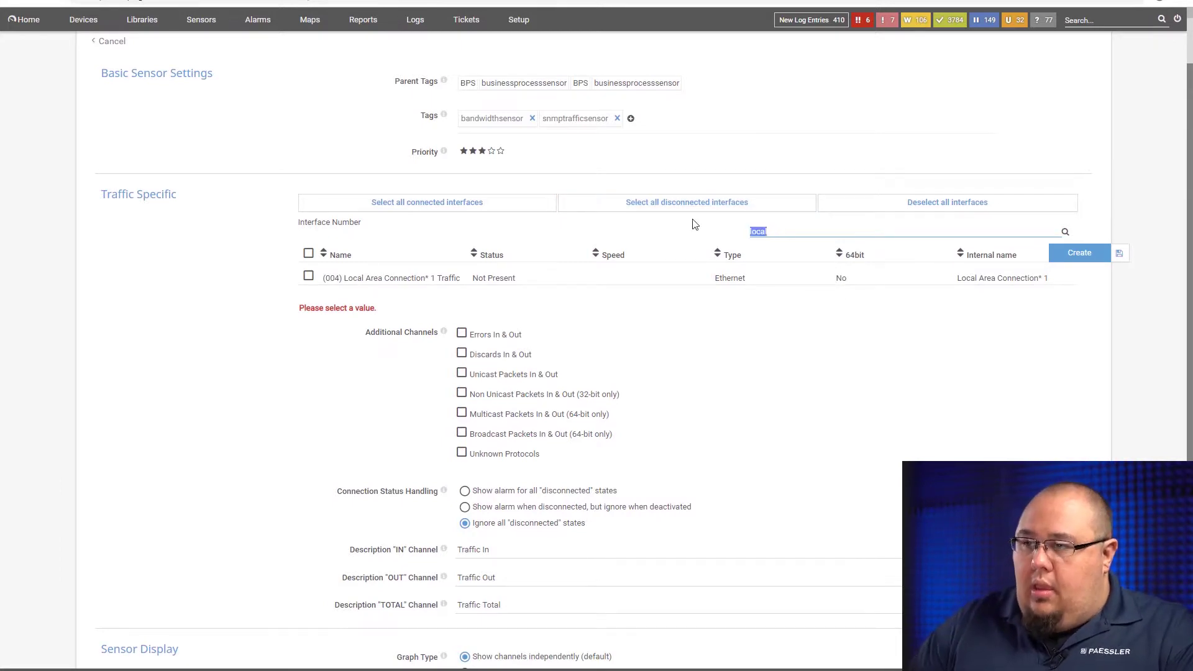
key("BackSpace")
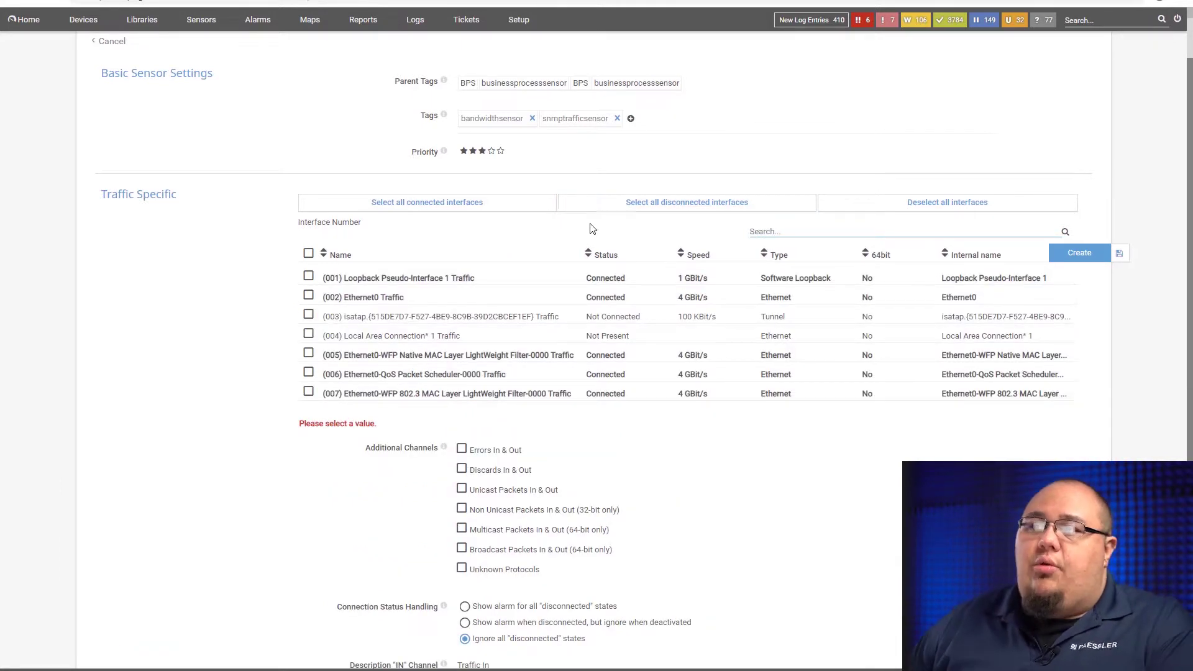
left_click(506, 211)
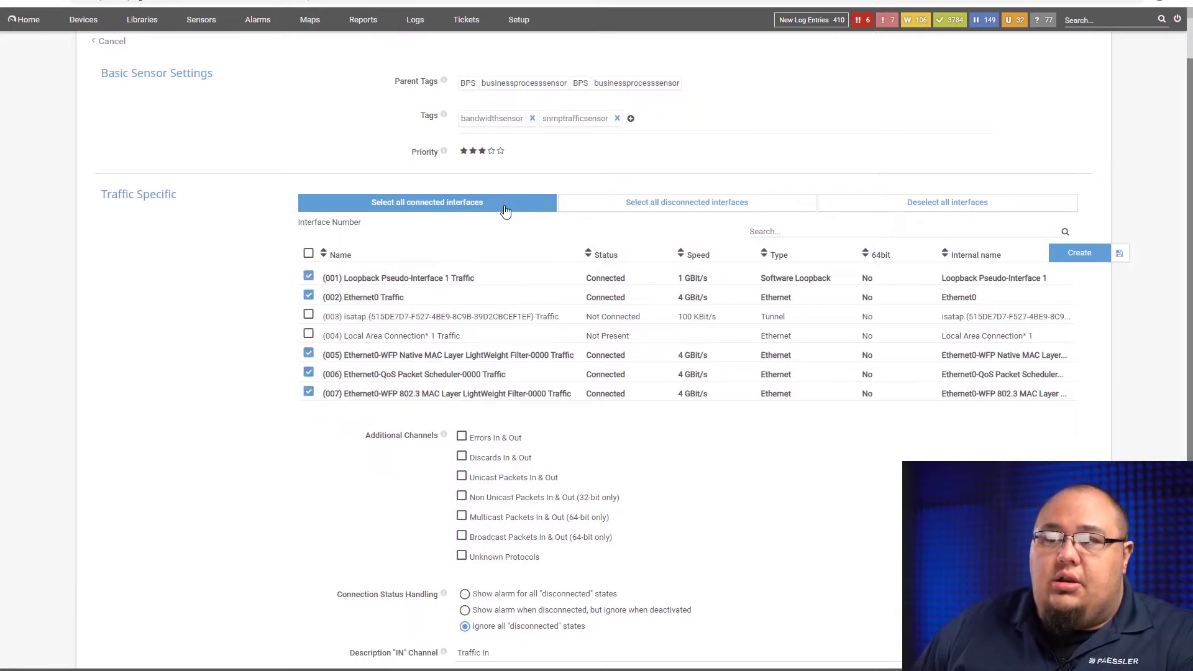
left_click(630, 209)
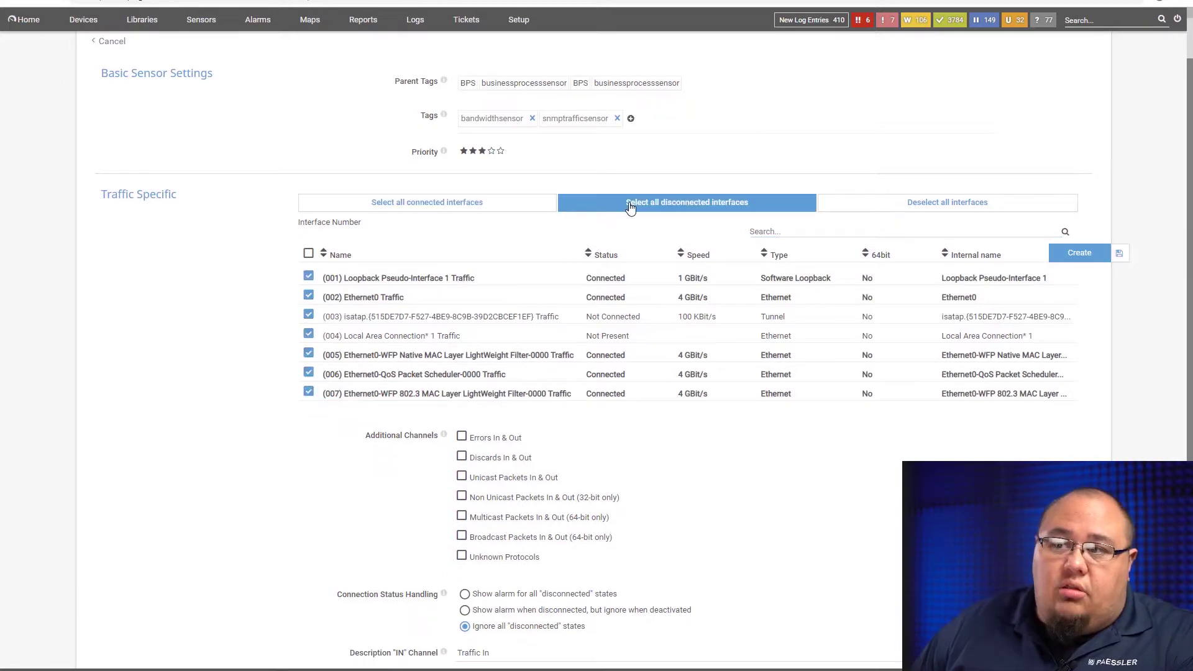
left_click(912, 207)
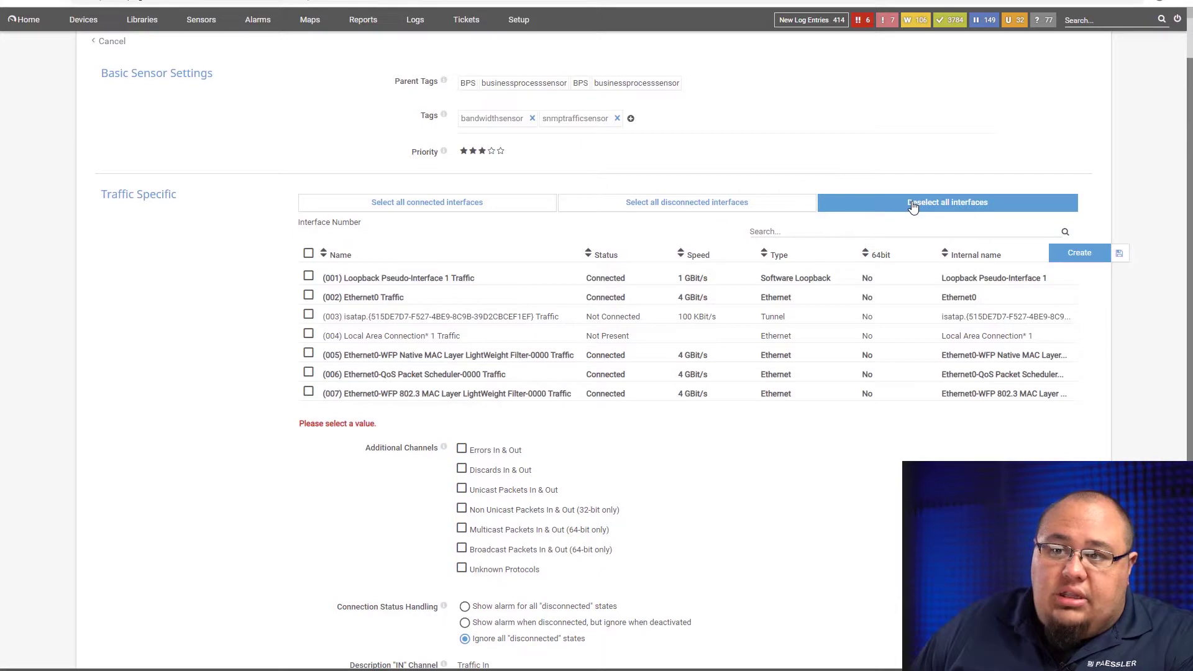
Step: Select the (002) Ethernet0 and (006) Ethernet0-QoS Packet Scheduler-0000 interfaces, and include the Errors In & Out and Discards In & Out channels
left_click(309, 296)
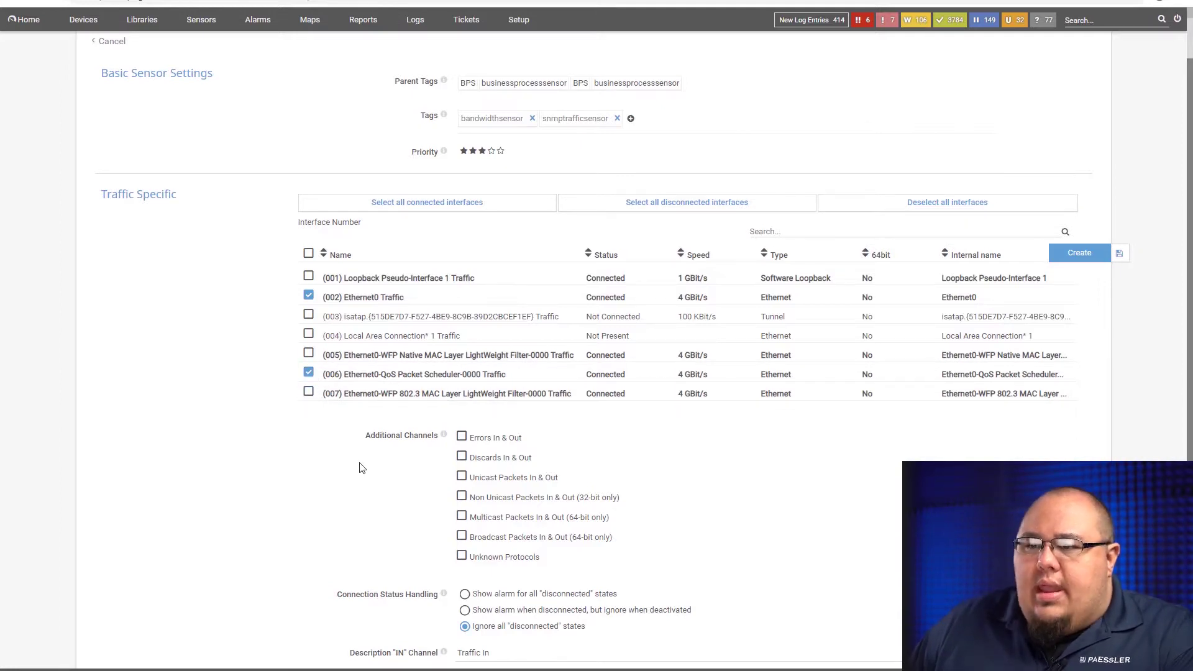
scroll(373, 447, "down", 2)
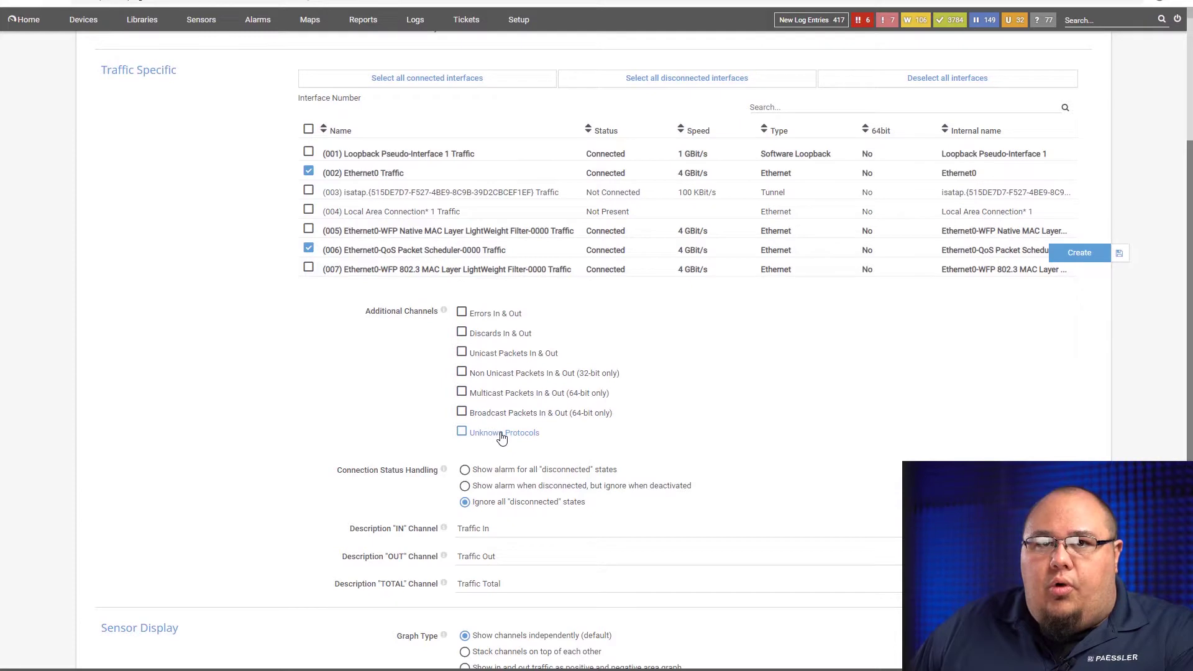
left_click(462, 312)
left_click(462, 334)
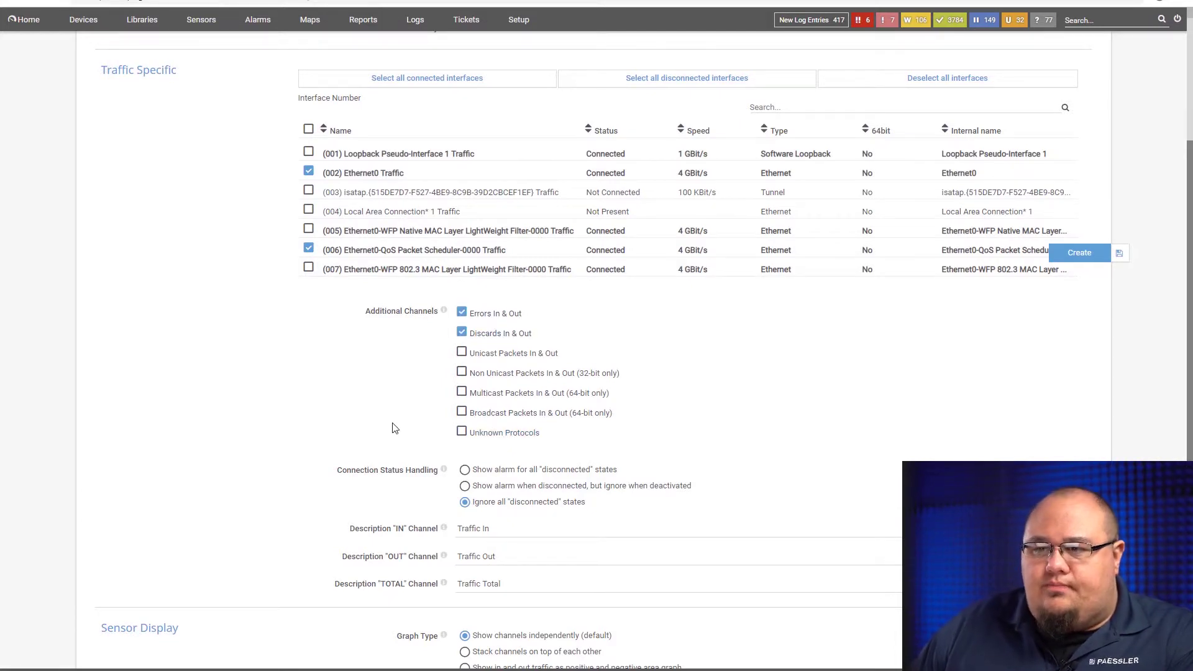
Step: Review the channel descriptions, keep their defaults, and create the traffic sensors for the selected interfaces
scroll(393, 422, "down", 2)
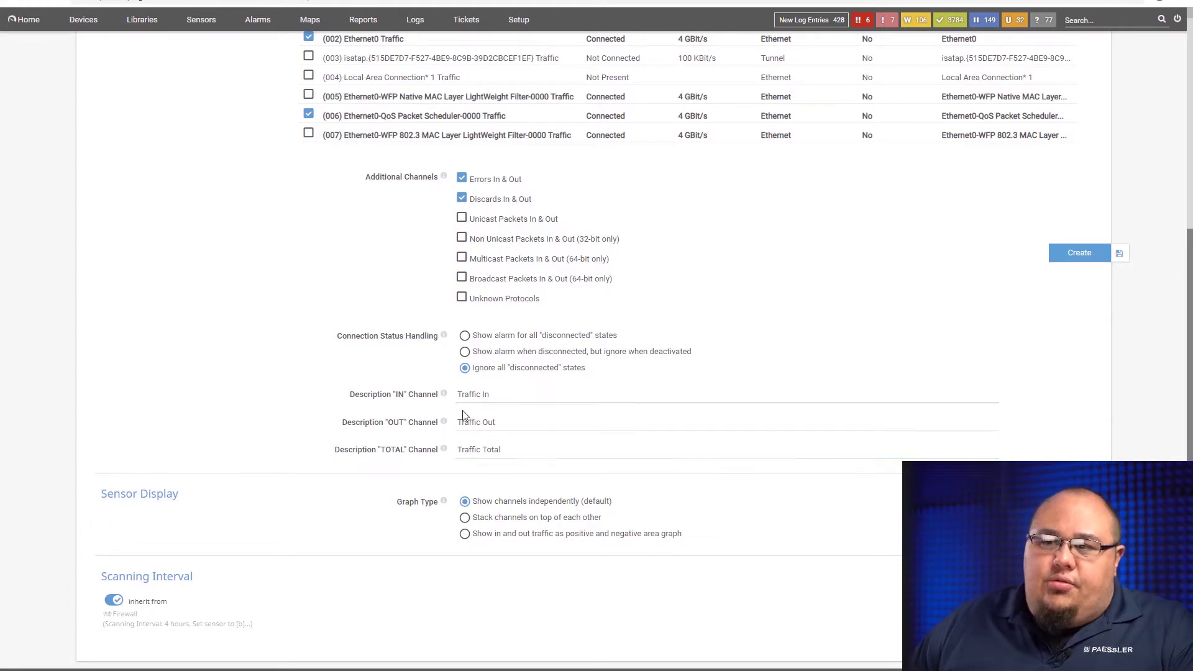
left_click(485, 426)
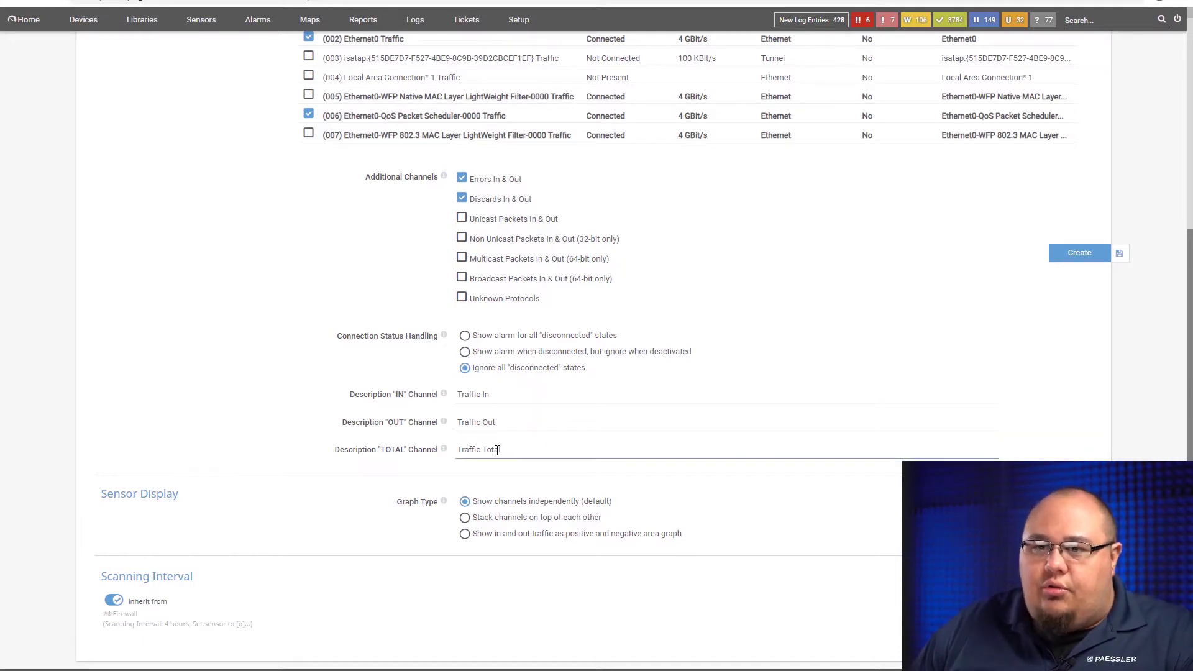
left_click(1077, 261)
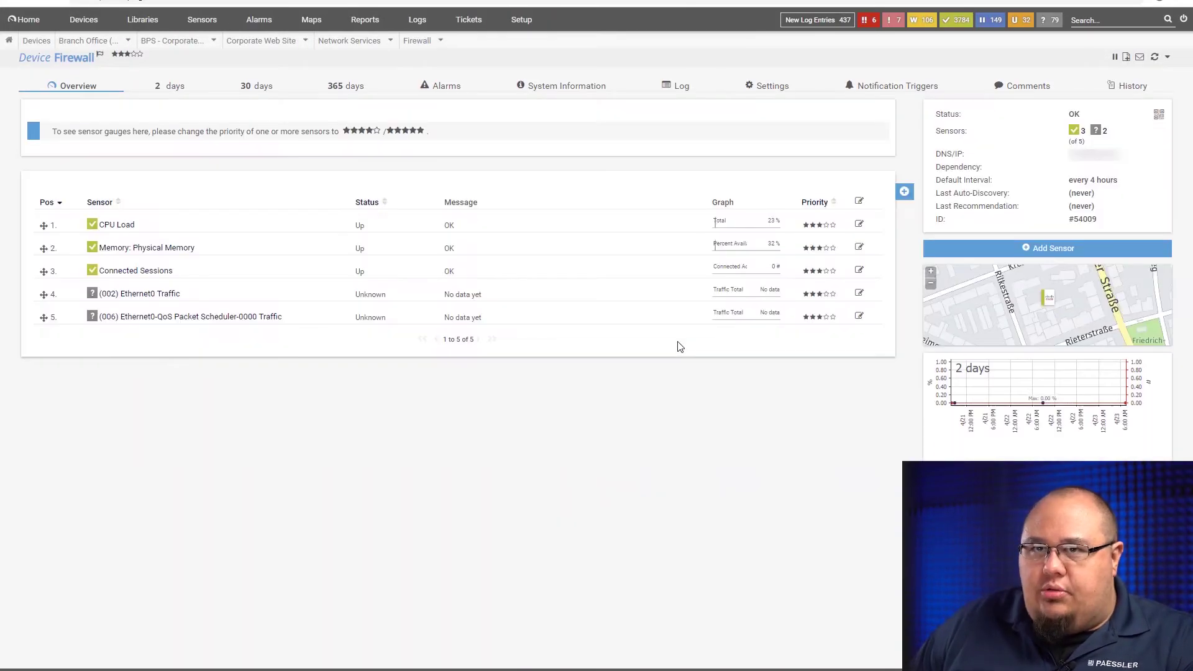
Step: Open the (002) Ethernet0 Traffic sensor and scan it immediately
left_click(145, 298)
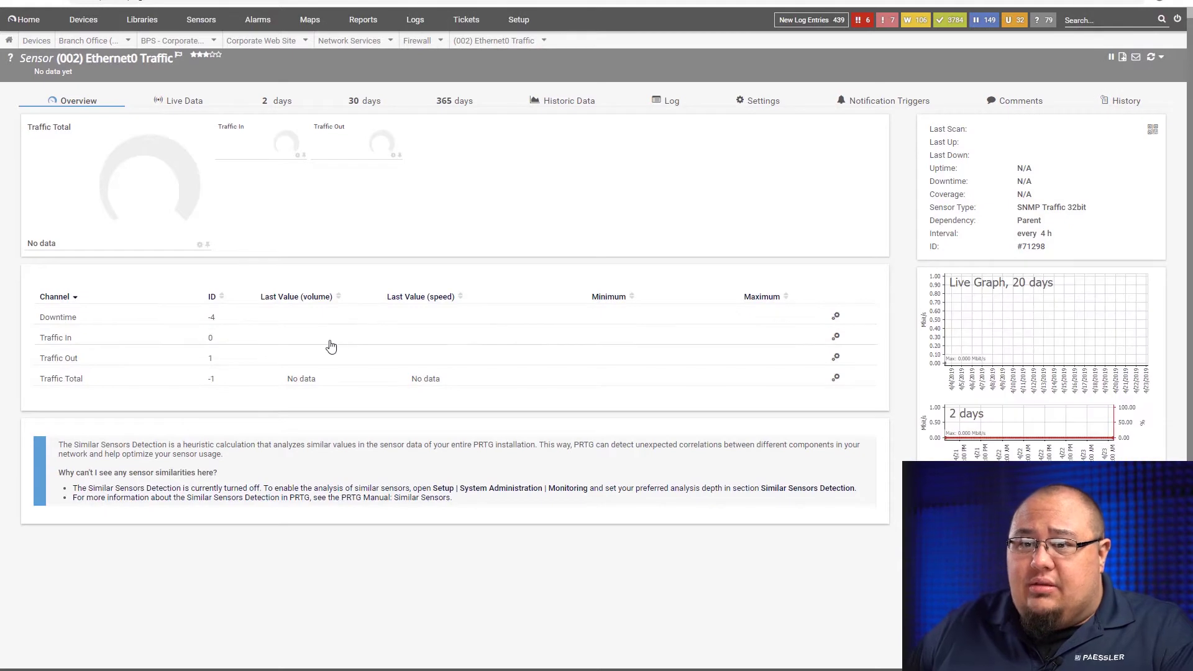
left_click(1150, 61)
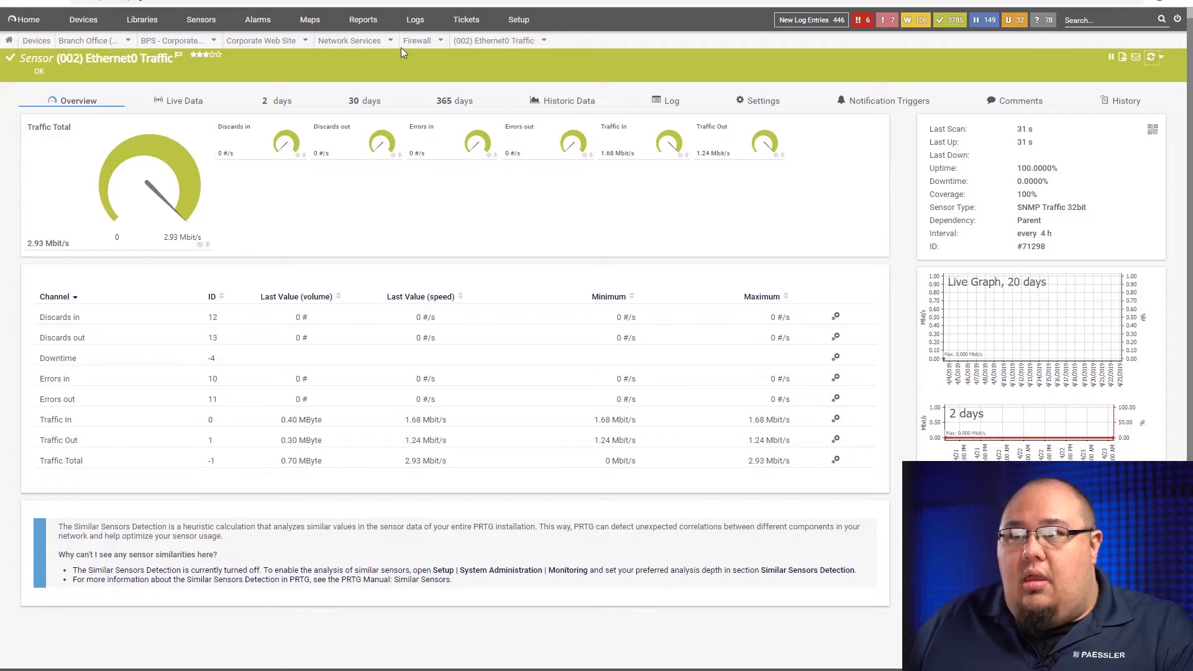
Step: Open the overview of the Branch Office (Remote Probe) probe
mouse_move(98, 42)
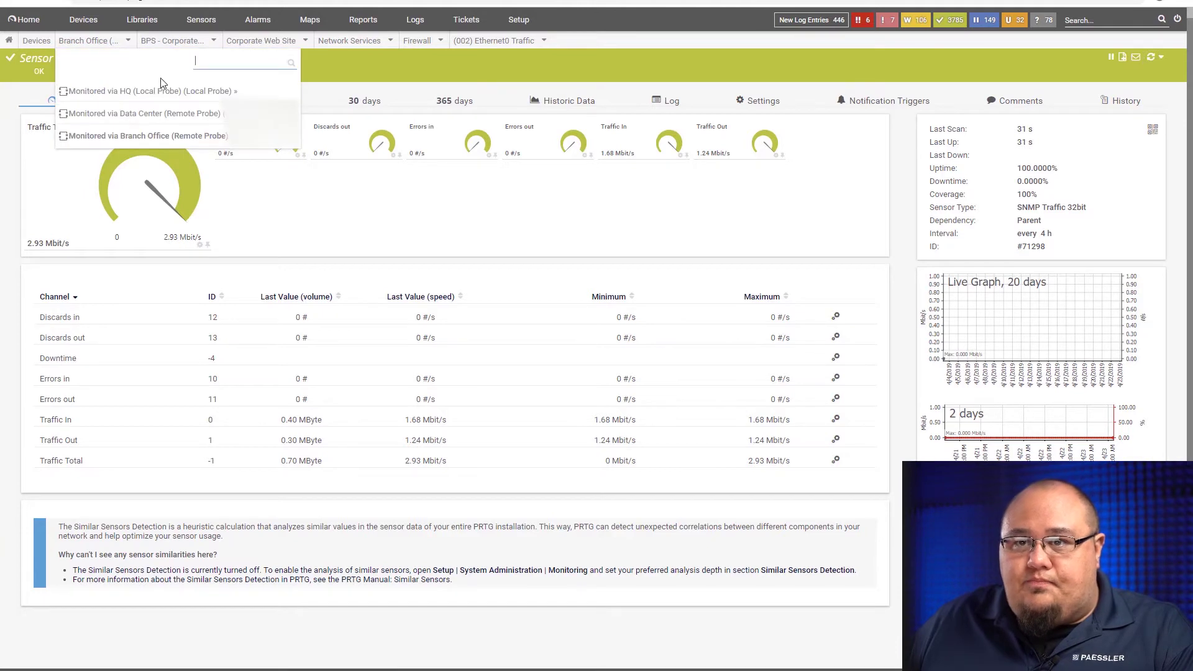
left_click(138, 139)
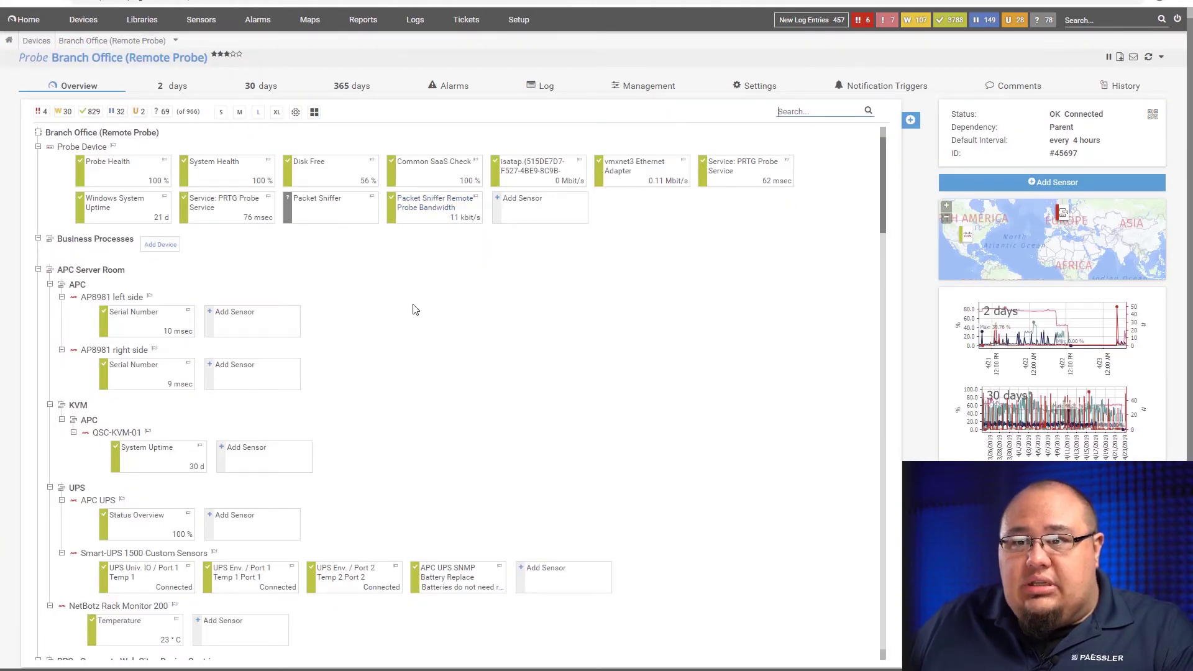
Step: Open the settings of the Branch Office (Remote Probe) probe and review its inherited credential sections
left_click(740, 92)
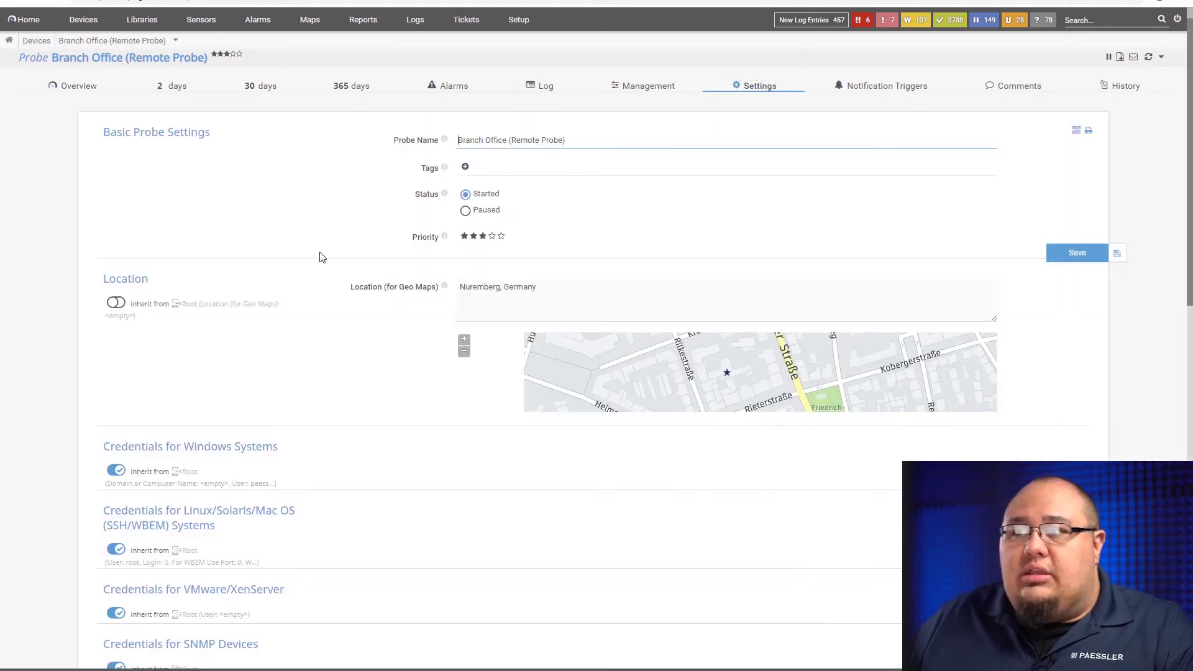
scroll(289, 373, "down", 2)
scroll(277, 307, "up", 2)
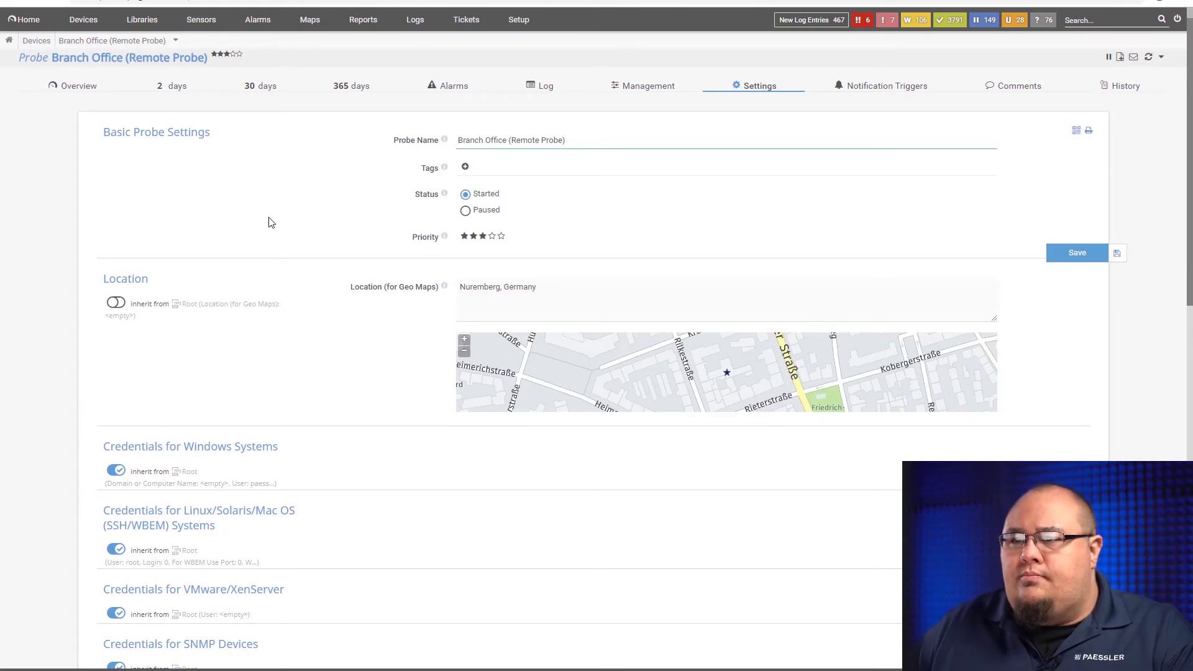
scroll(286, 289, "down", 4)
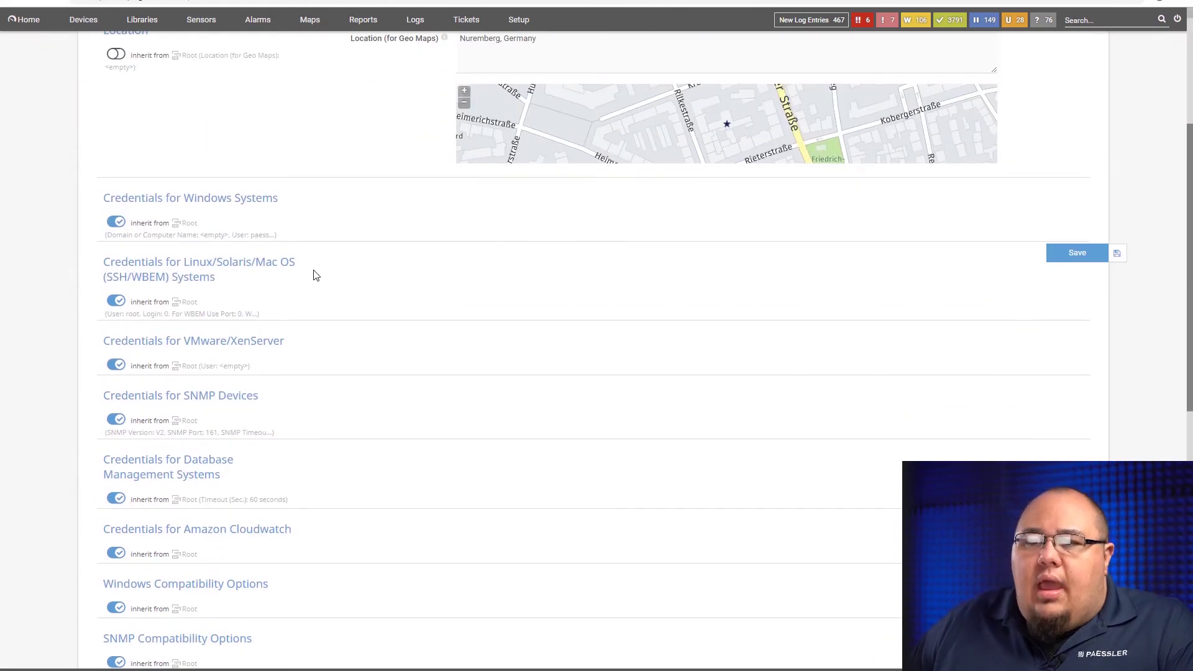
scroll(328, 330, "down", 2)
Step: Override the inherited SNMP device credentials with SNMP v3 to examine its authentication, context name and port fields, and restore inheritance from Root
left_click(117, 296)
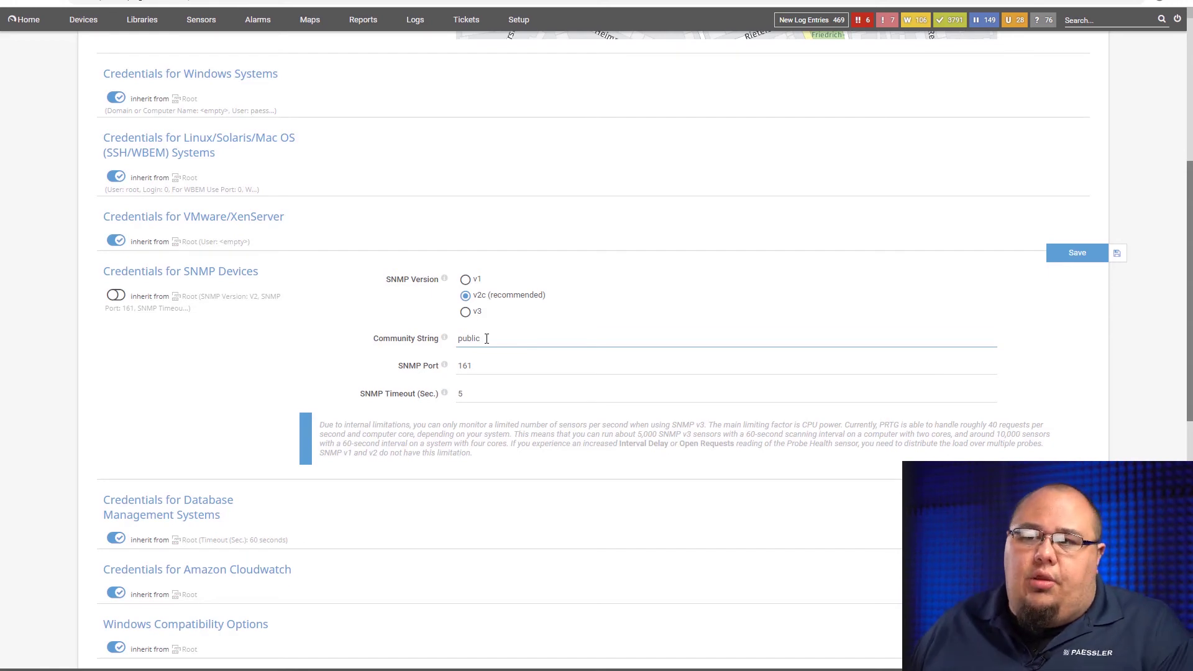
left_click(465, 315)
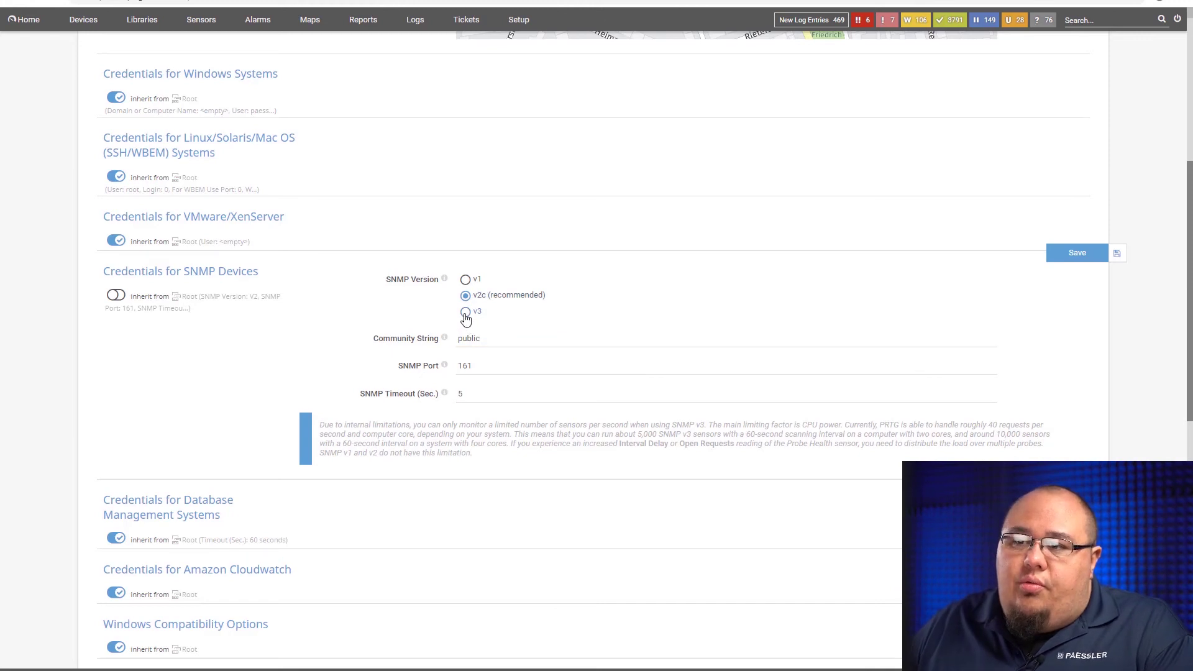
left_click(459, 380)
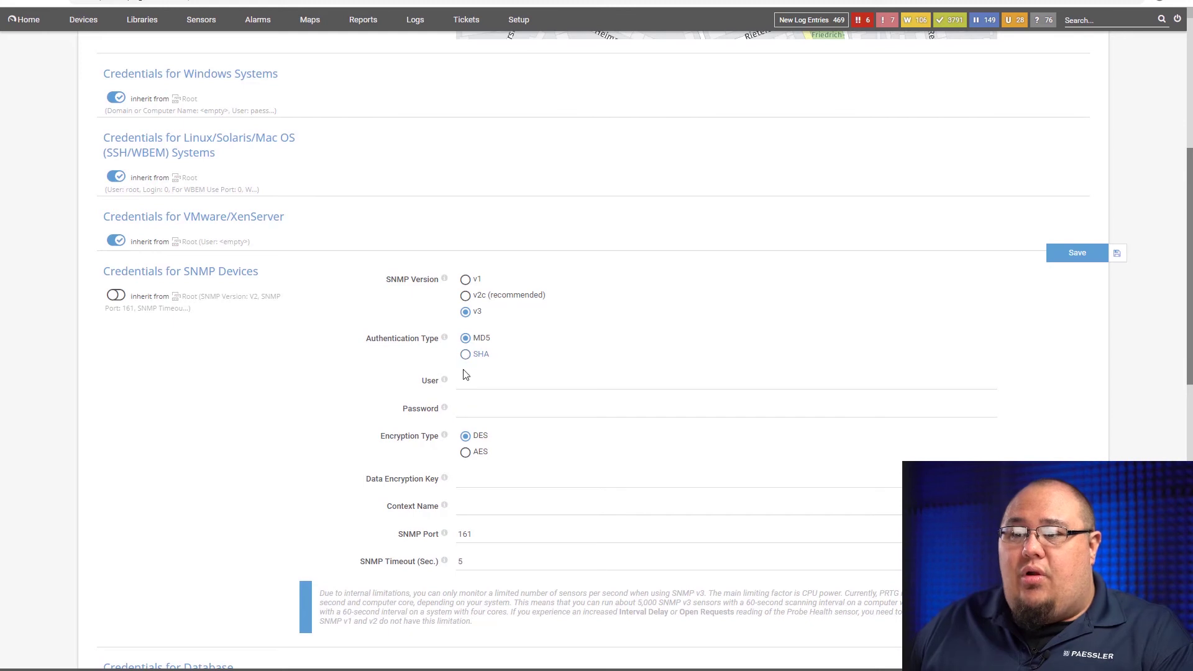
left_click(464, 506)
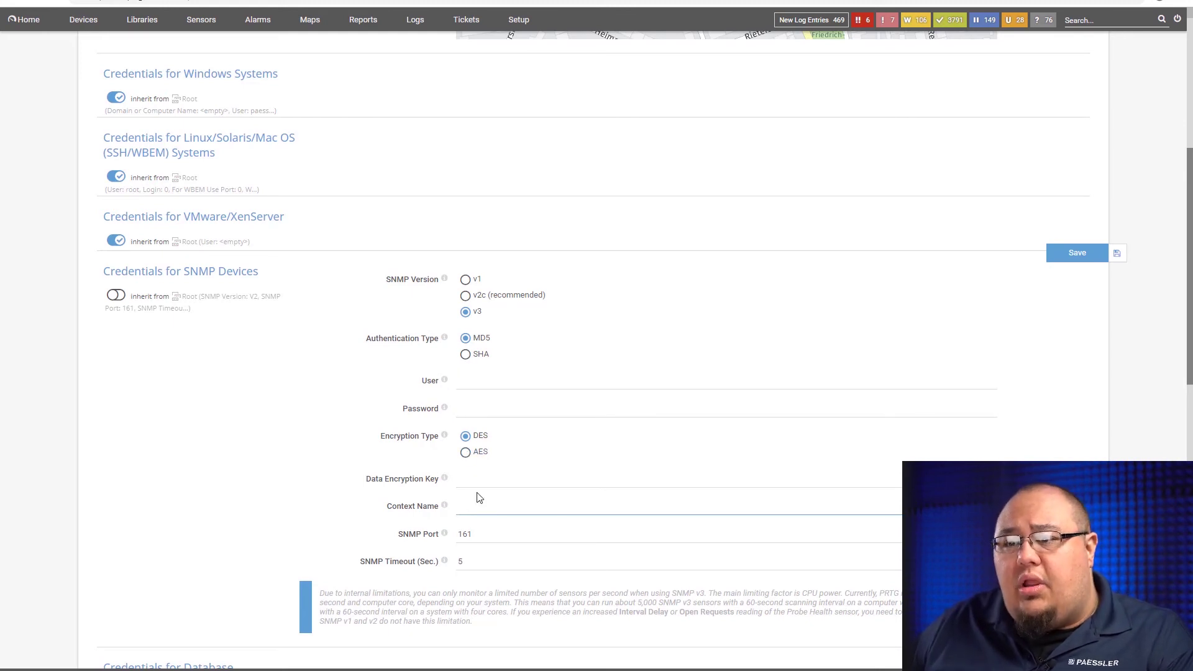
left_click(474, 379)
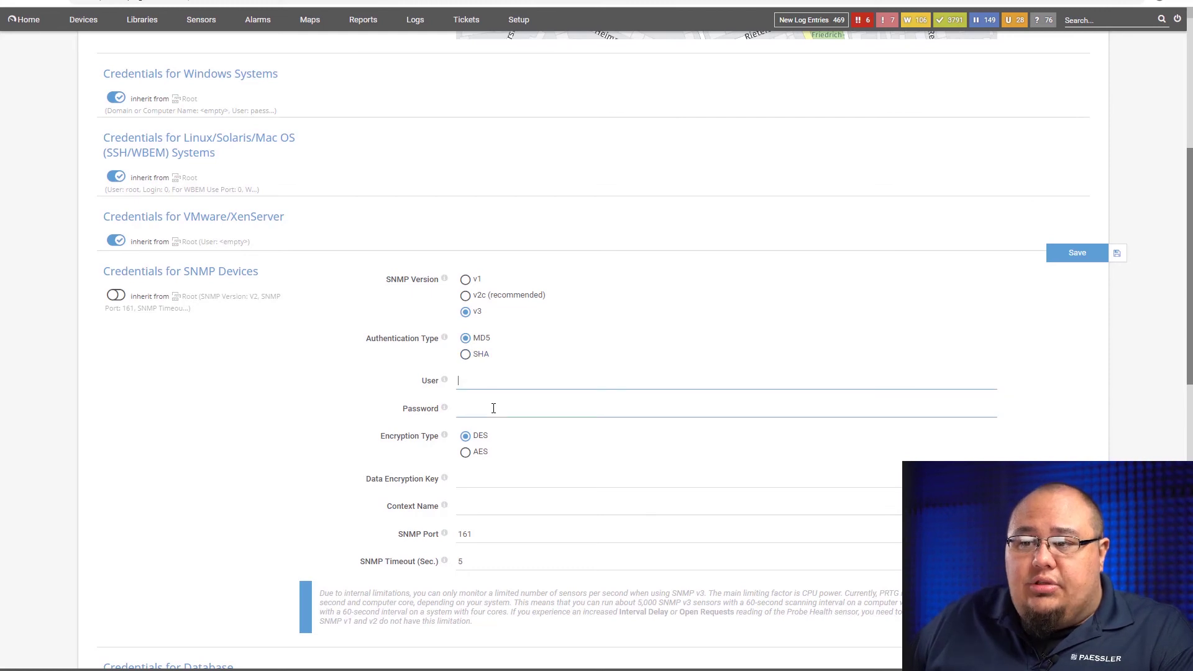
left_click(494, 407)
left_click(371, 379)
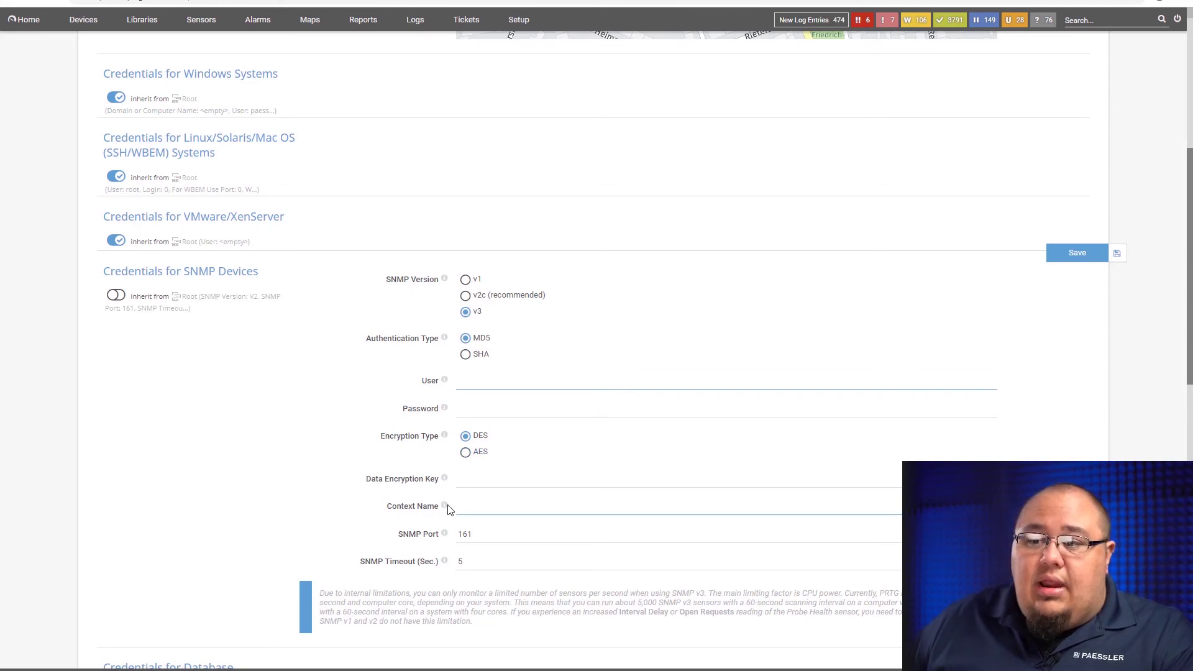
left_click(466, 506)
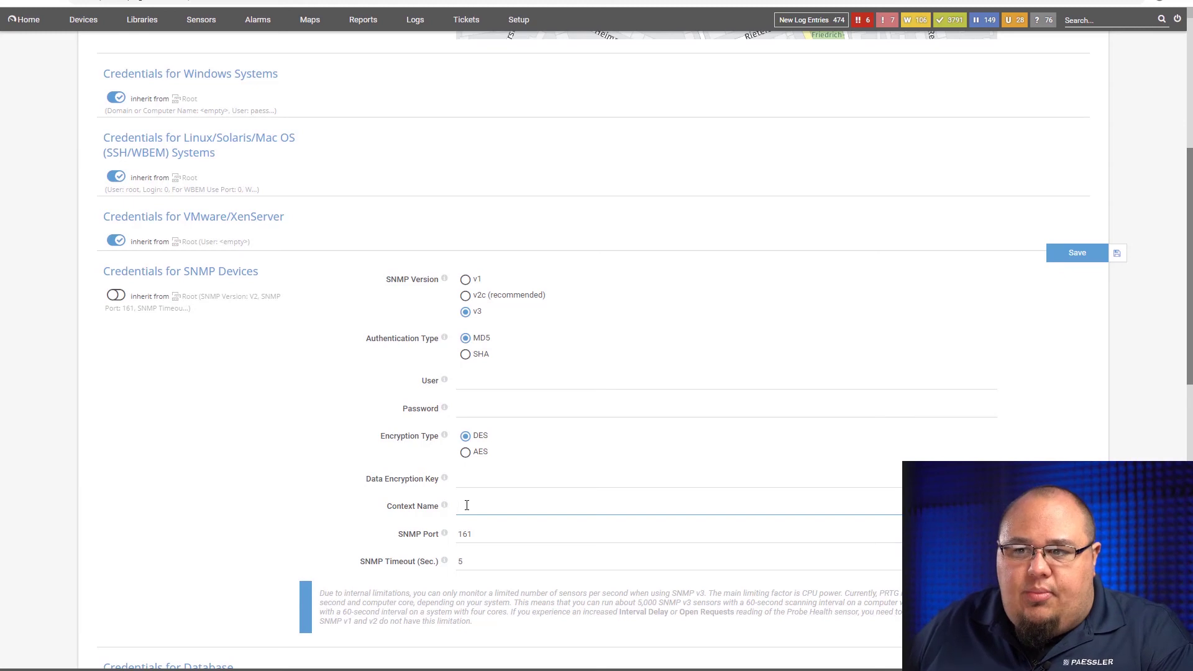
left_click(487, 533)
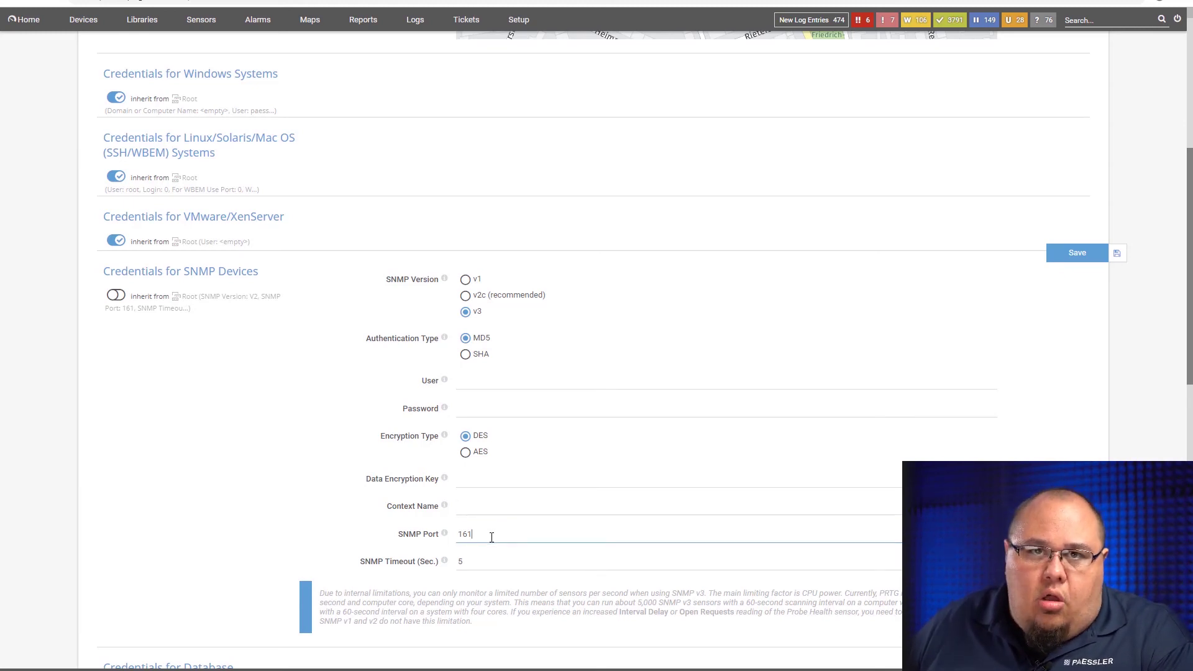
left_click(116, 294)
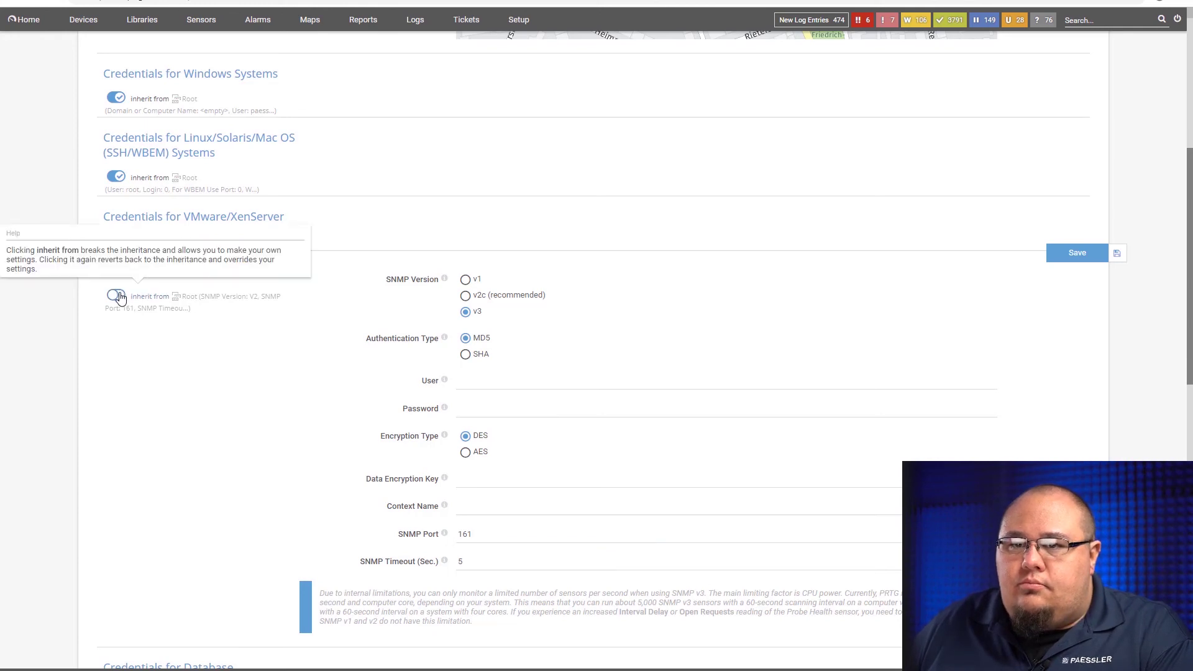
Step: Leave the probe settings and open the device overview of the Root group
scroll(461, 425, "up", 5)
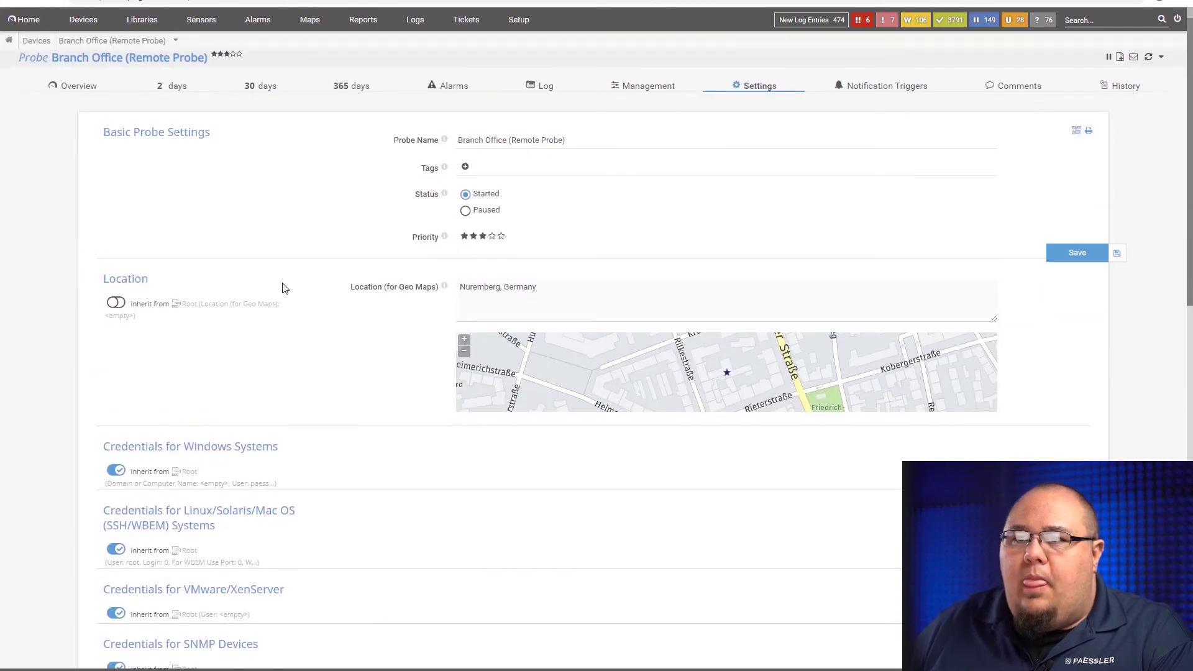
left_click(91, 22)
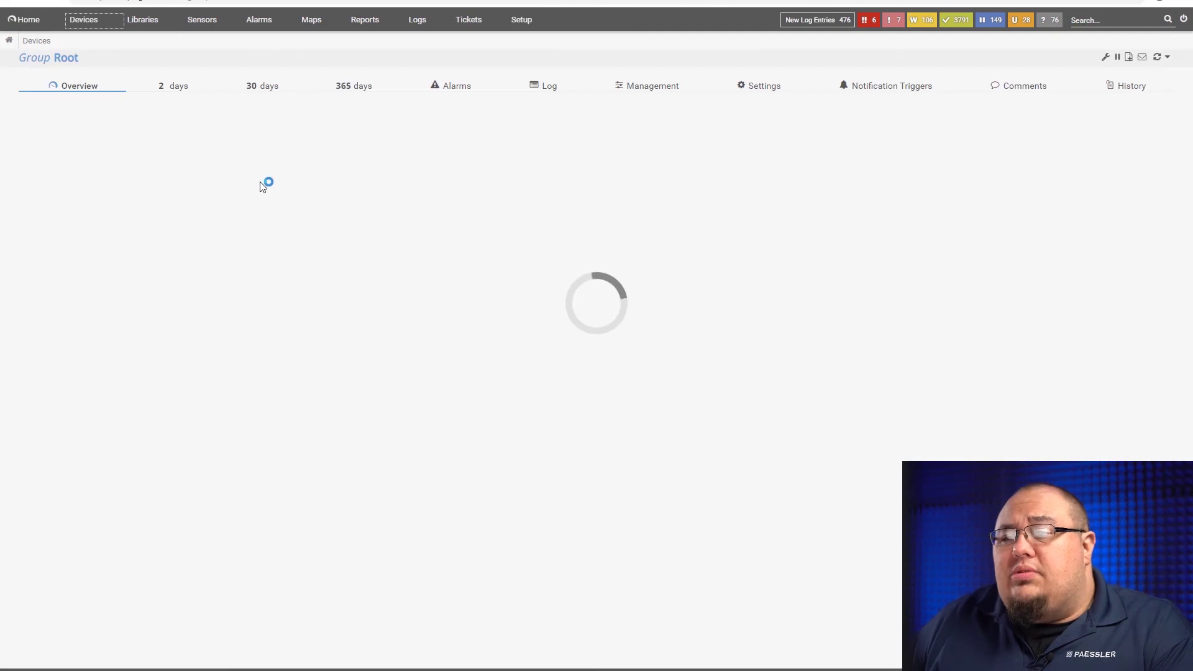